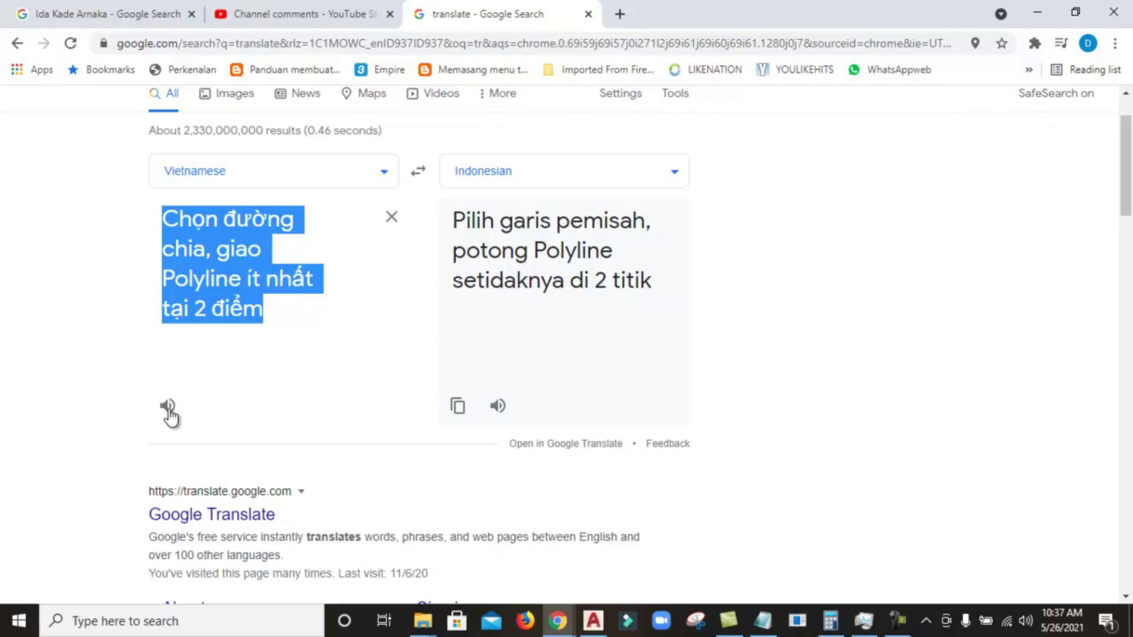
Play the Vietnamese source phrase aloud in Google Translate
{"action": "left_click", "coordinate": [168, 407]}
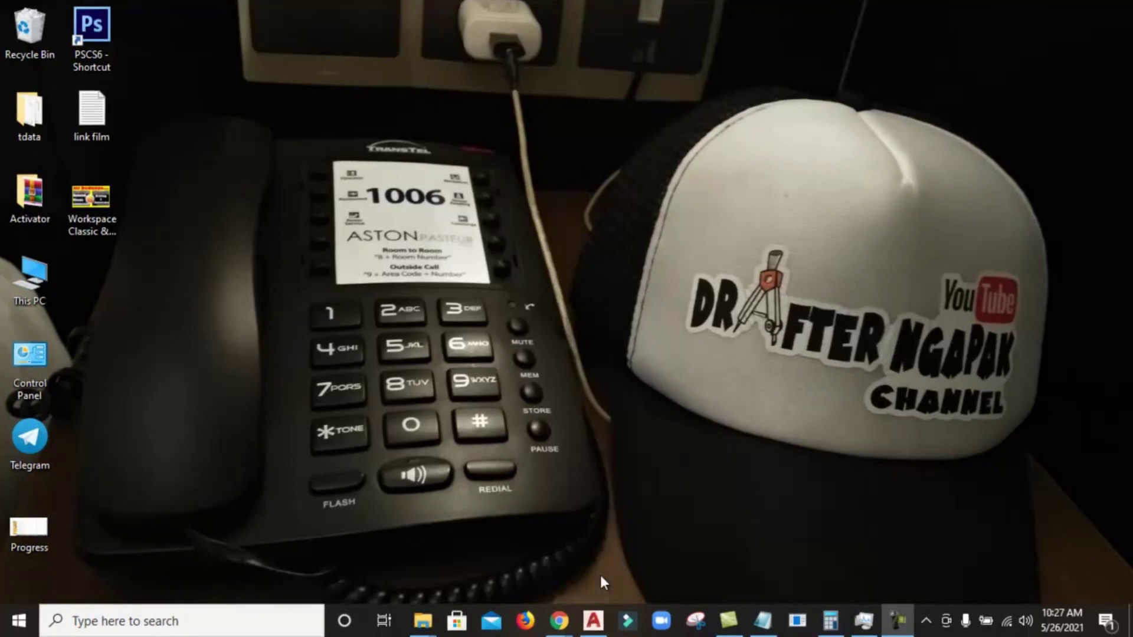
Bring the Channel comments - YouTube Studio window to the front
{"action": "mouse_move", "coordinate": [558, 621]}
{"action": "left_click", "coordinate": [498, 533]}
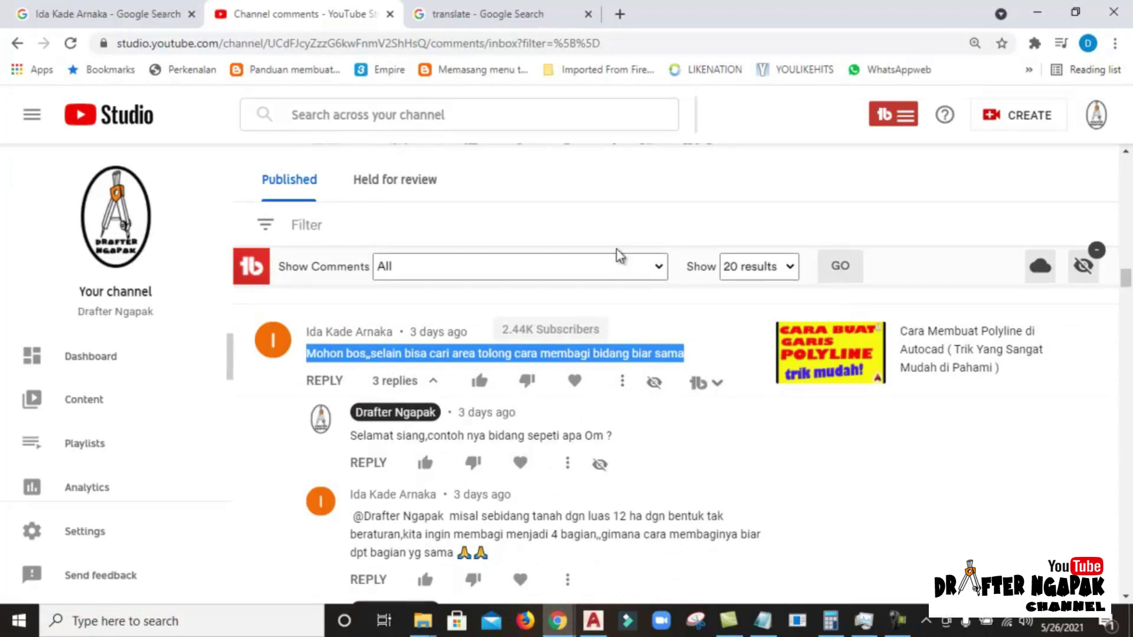
Scroll down the comment thread to the channel's reply about the Autolisp routine
{"action": "mouse_move", "coordinate": [708, 434]}
{"action": "mouse_move", "coordinate": [741, 466]}
{"action": "scroll", "coordinate": [731, 456], "scroll_direction": "down", "scroll_amount": 1}
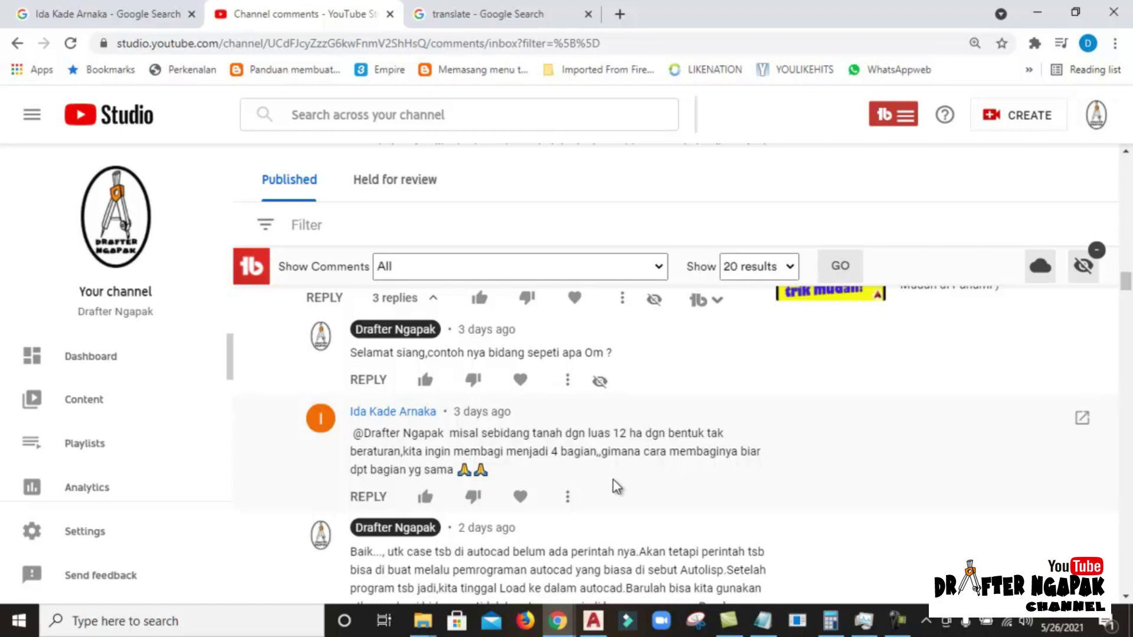
{"action": "scroll", "coordinate": [616, 487], "scroll_direction": "down", "scroll_amount": 1}
Scroll back up through the YouTube Studio comment thread
{"action": "scroll", "coordinate": [610, 469], "scroll_direction": "up", "scroll_amount": 1}
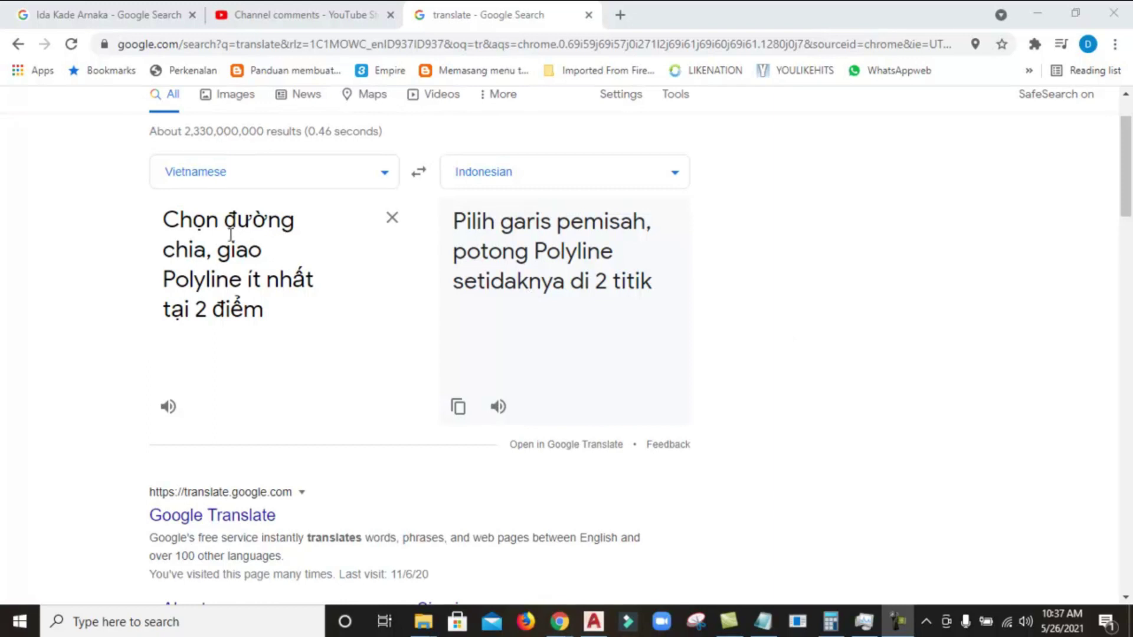
Replay the selected Vietnamese phrase aloud, then switch to Divarea.dwg in AutoCAD
{"action": "triple_click", "coordinate": [164, 218]}
{"action": "left_click_drag", "start_coordinate": [164, 218], "coordinate": [229, 239]}
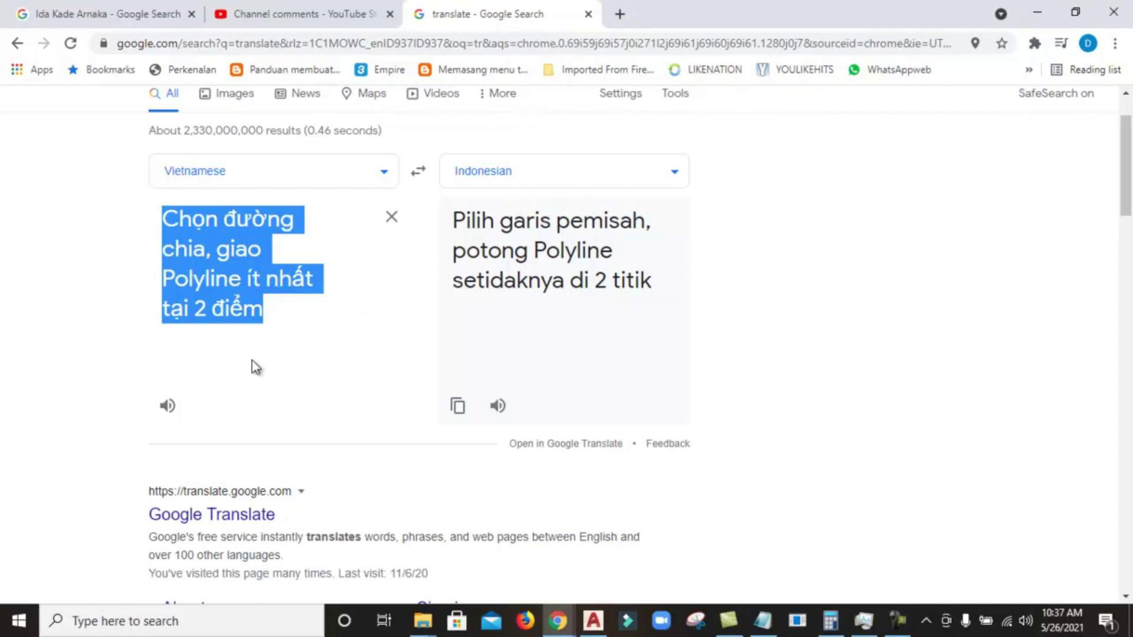
{"action": "left_click", "coordinate": [169, 409]}
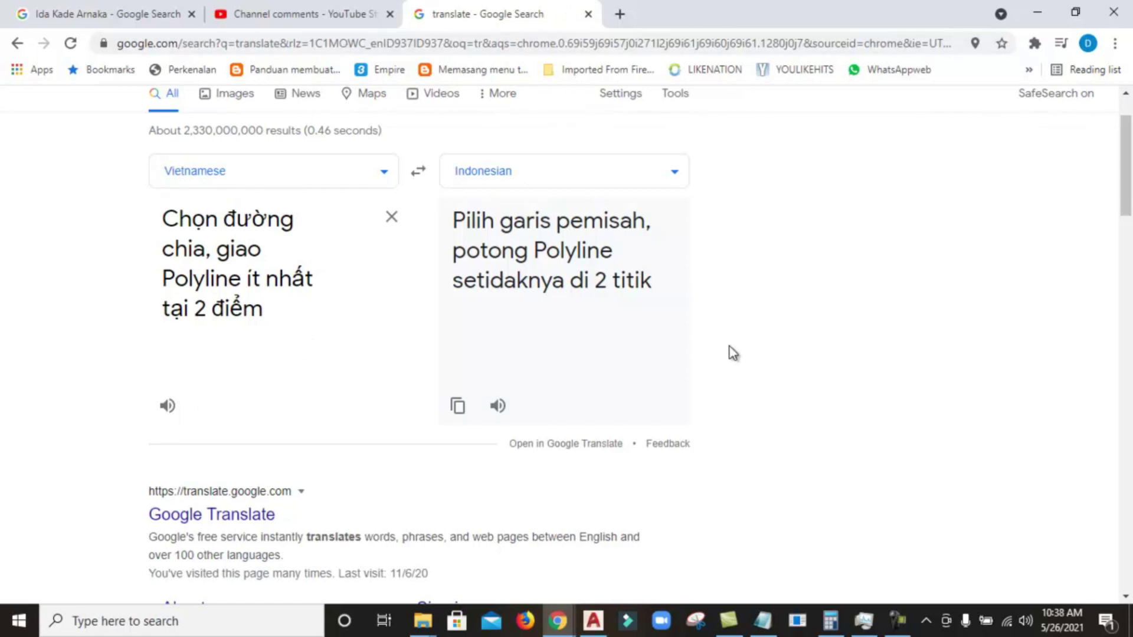
{"action": "left_click", "coordinate": [594, 619]}
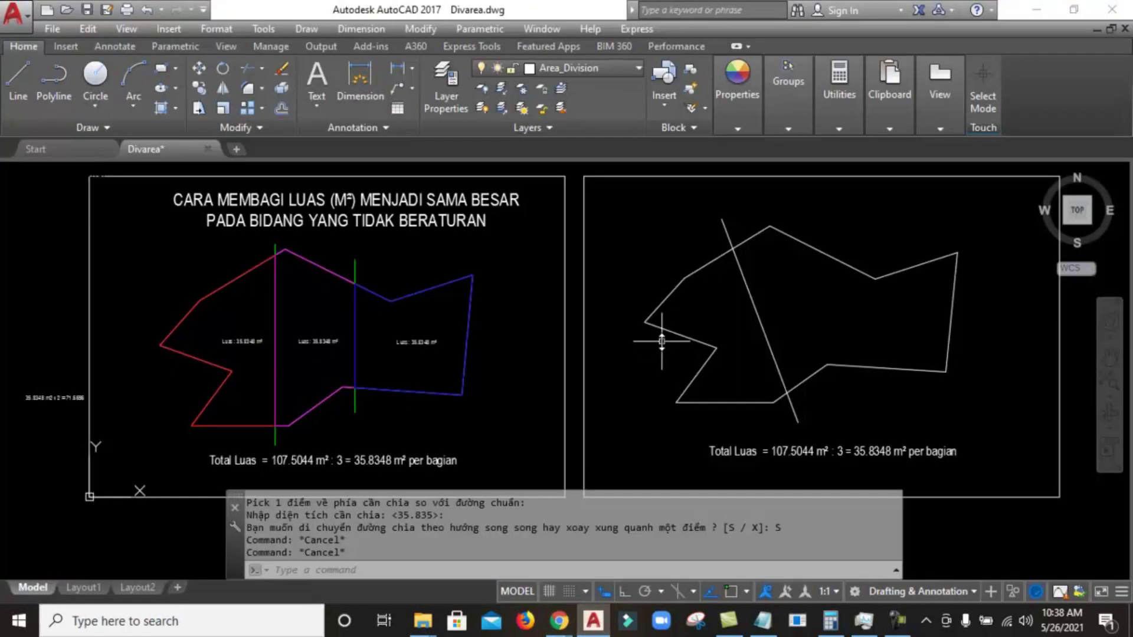
{"action": "middle_click_drag", "start_coordinate": [652, 313], "coordinate": [648, 314]}
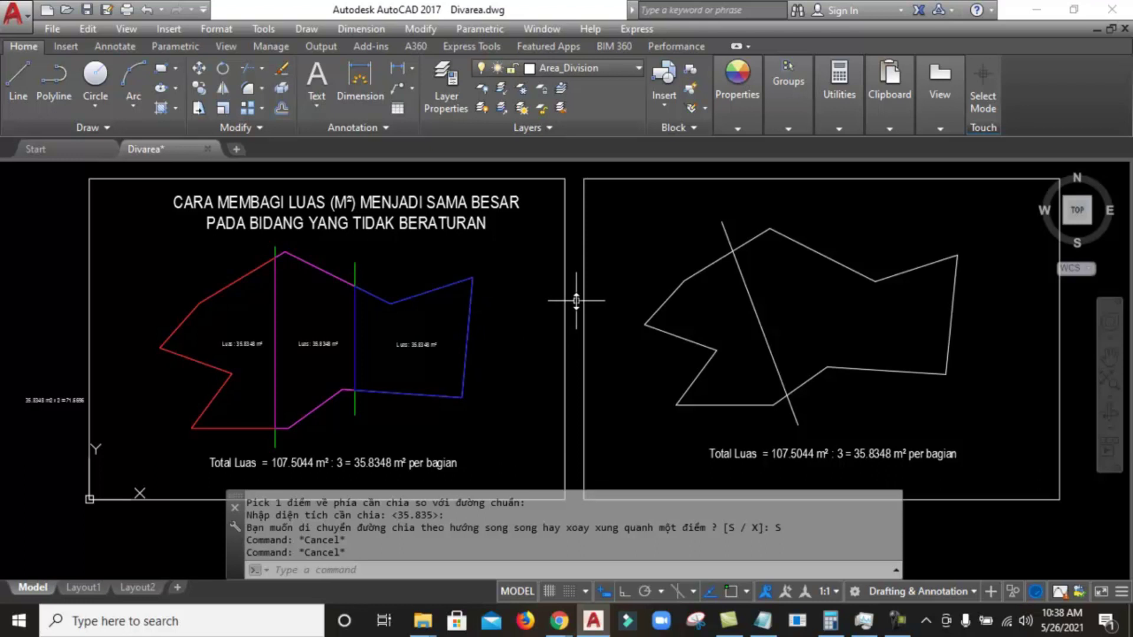
{"action": "type", "text": "-V"}
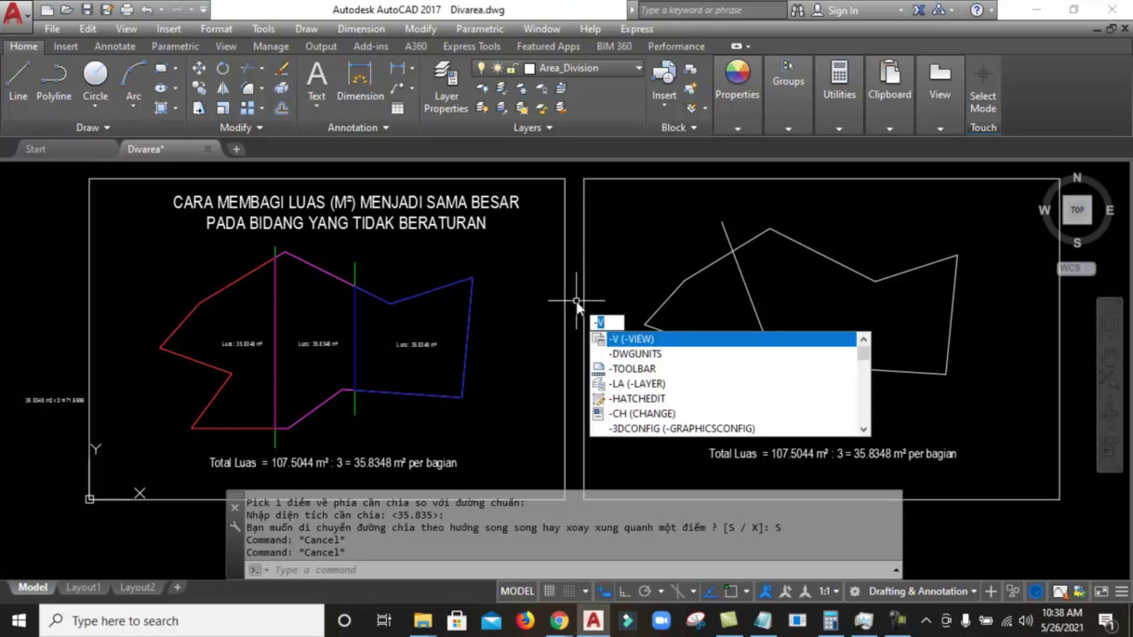
{"action": "type", "text": "DWGUNITS"}
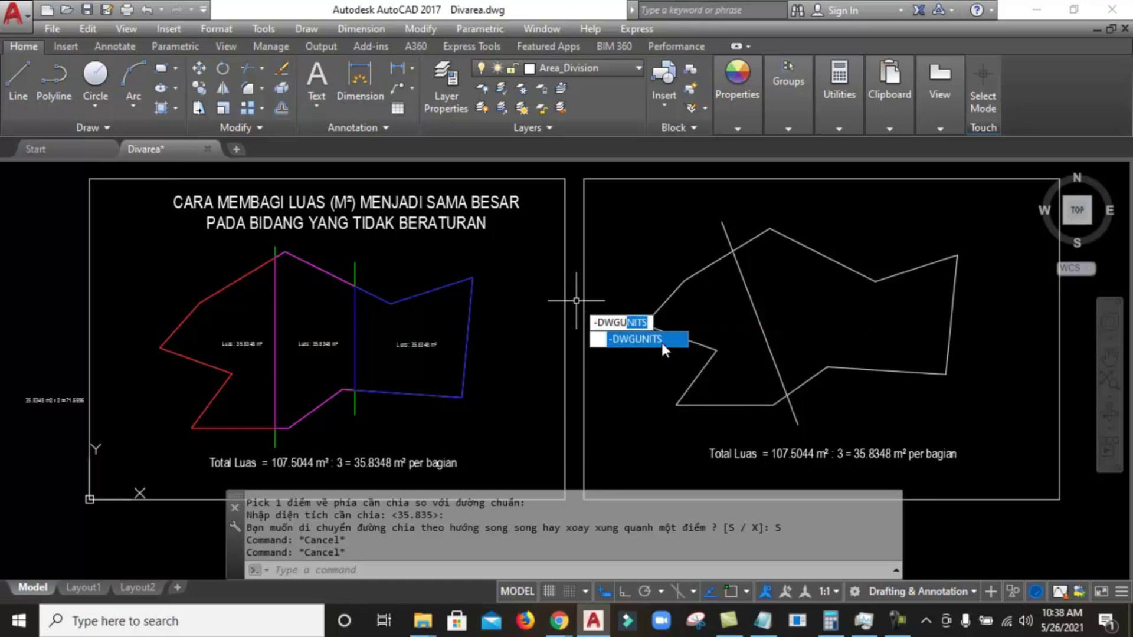
{"action": "left_click", "coordinate": [662, 345]}
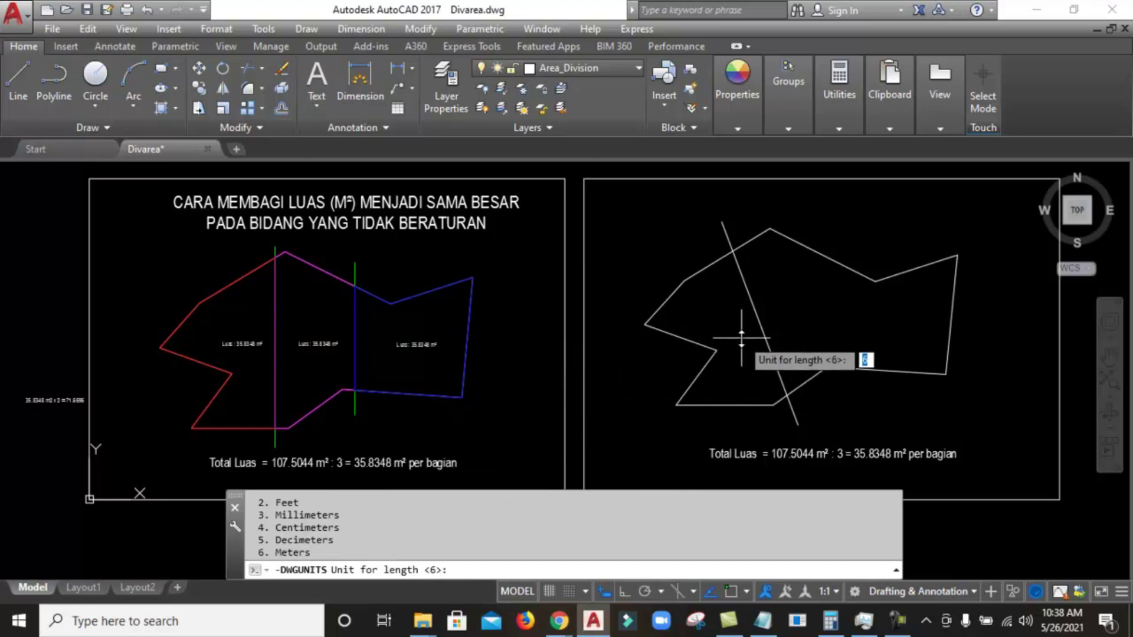
{"action": "key", "text": "Escape"}
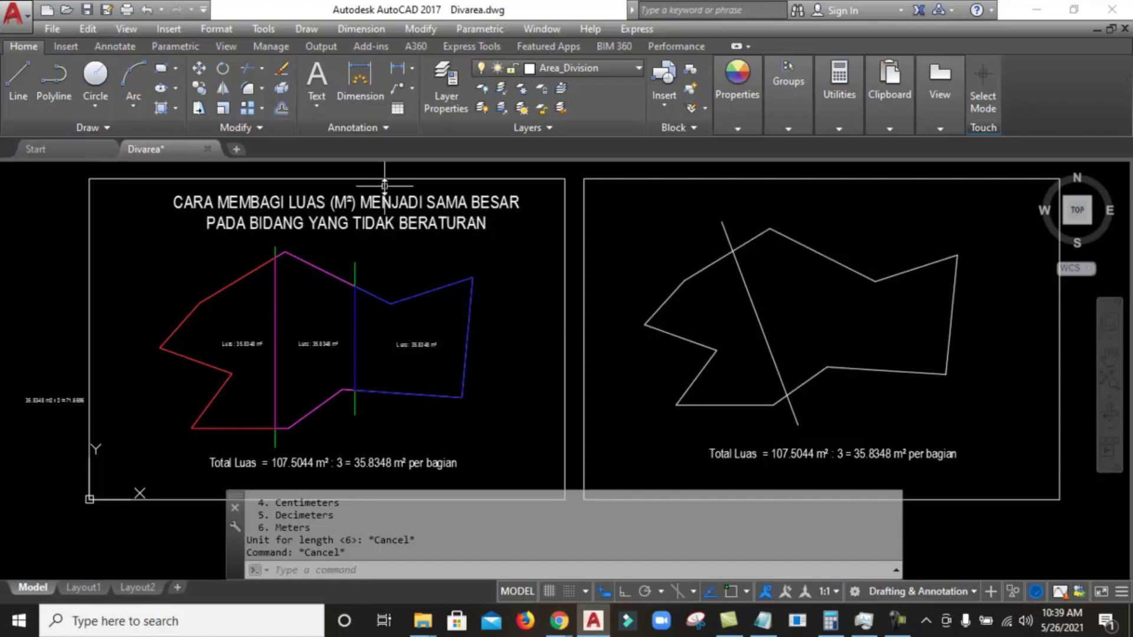
{"action": "scroll", "coordinate": [258, 334], "scroll_direction": "up", "scroll_amount": 4}
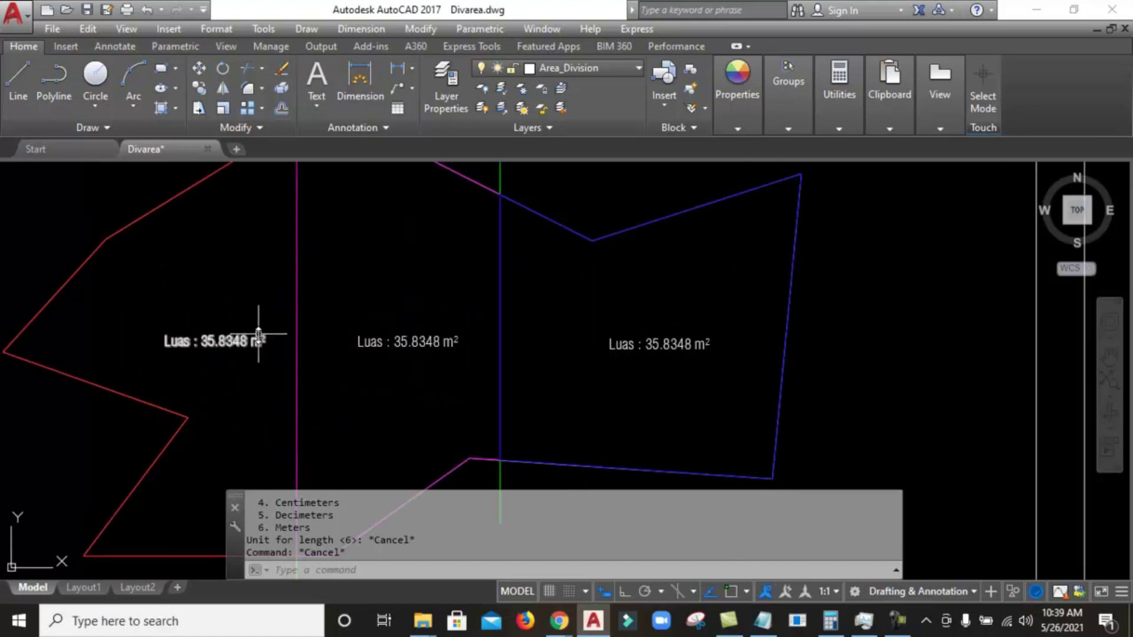
{"action": "scroll", "coordinate": [225, 304], "scroll_direction": "up", "scroll_amount": 2}
{"action": "scroll", "coordinate": [207, 291], "scroll_direction": "up", "scroll_amount": 1}
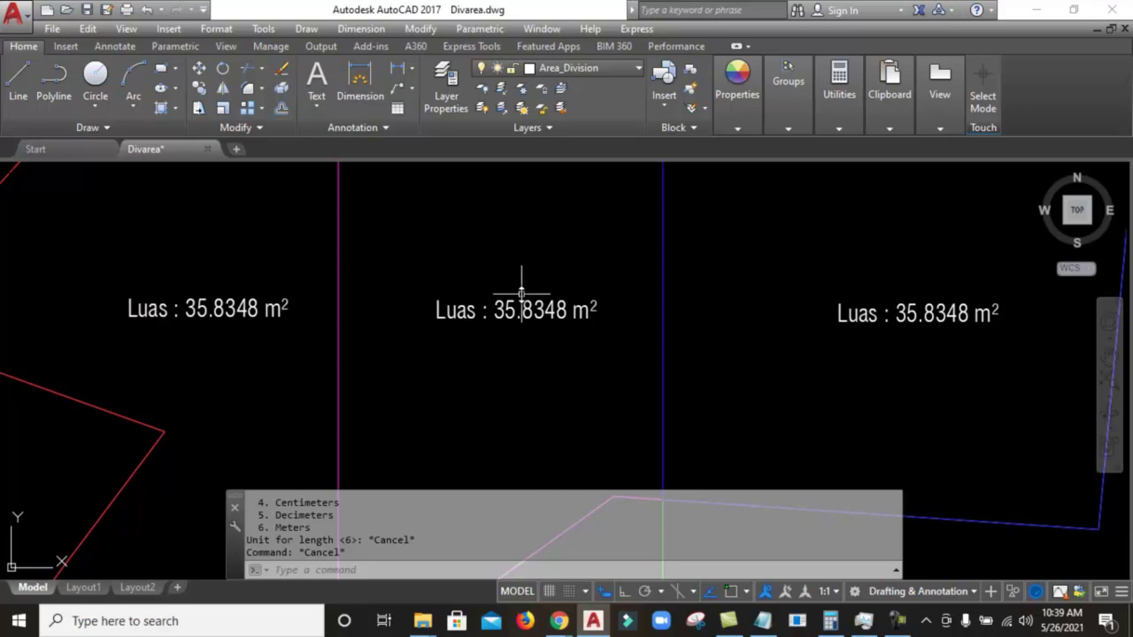
{"action": "scroll", "coordinate": [926, 336], "scroll_direction": "down", "scroll_amount": 8}
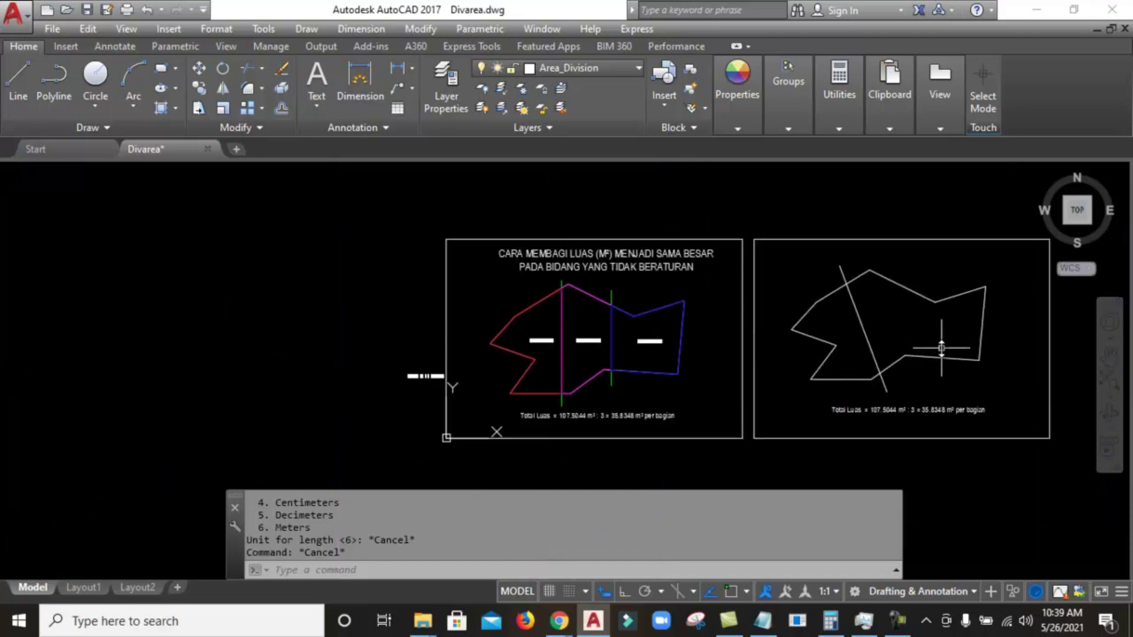
{"action": "middle_click_drag", "start_coordinate": [941, 348], "coordinate": [804, 342]}
{"action": "scroll", "coordinate": [574, 286], "scroll_direction": "up", "scroll_amount": 4}
{"action": "scroll", "coordinate": [614, 293], "scroll_direction": "down", "scroll_amount": 2}
{"action": "scroll", "coordinate": [712, 323], "scroll_direction": "down", "scroll_amount": 1}
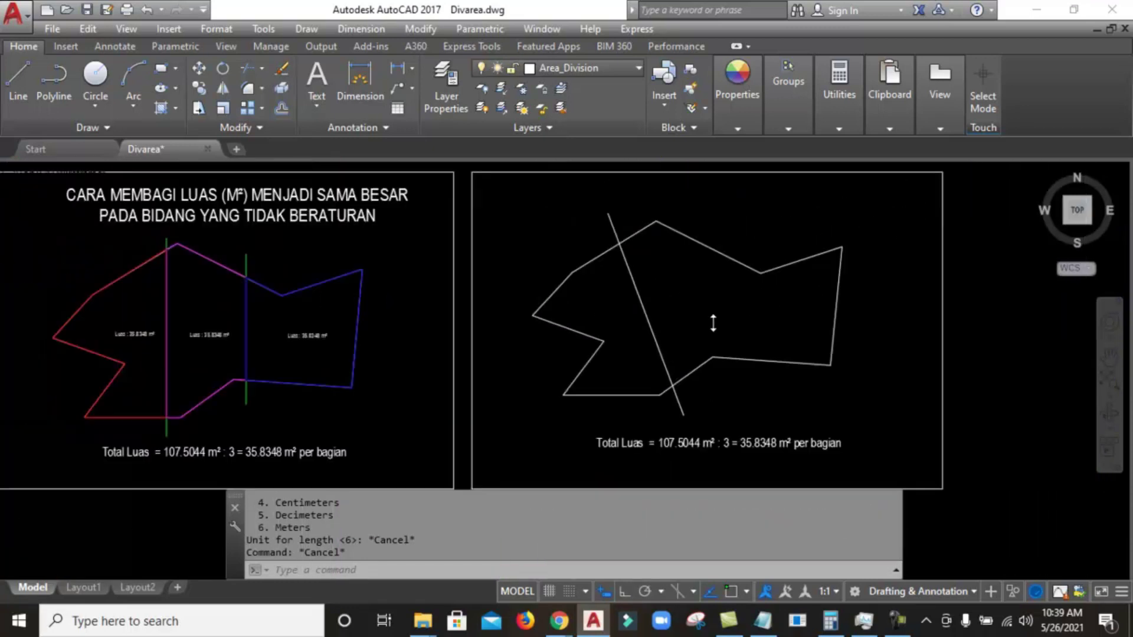
{"action": "middle_click_drag", "start_coordinate": [712, 323], "coordinate": [729, 335]}
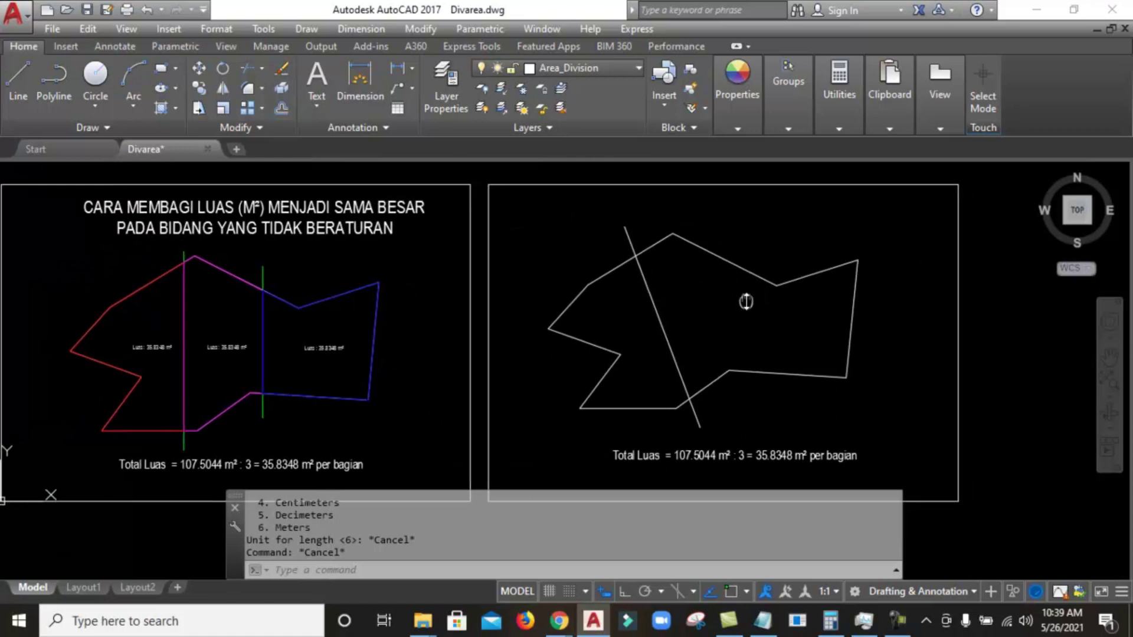
{"action": "scroll", "coordinate": [746, 302], "scroll_direction": "up", "scroll_amount": 2}
{"action": "scroll", "coordinate": [657, 321], "scroll_direction": "down", "scroll_amount": 2}
{"action": "scroll", "coordinate": [690, 453], "scroll_direction": "up", "scroll_amount": 3}
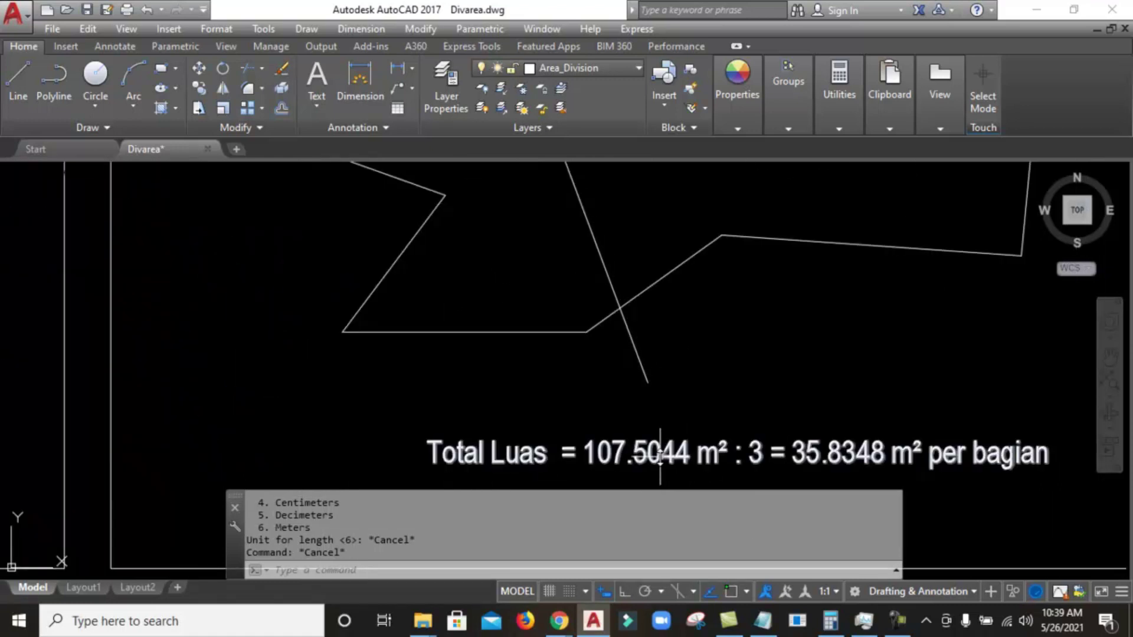
{"action": "scroll", "coordinate": [721, 439], "scroll_direction": "down", "scroll_amount": 2}
{"action": "scroll", "coordinate": [631, 392], "scroll_direction": "down", "scroll_amount": 2}
{"action": "scroll", "coordinate": [632, 365], "scroll_direction": "up", "scroll_amount": 1}
{"action": "scroll", "coordinate": [616, 335], "scroll_direction": "up", "scroll_amount": 1}
{"action": "scroll", "coordinate": [615, 335], "scroll_direction": "up", "scroll_amount": 2}
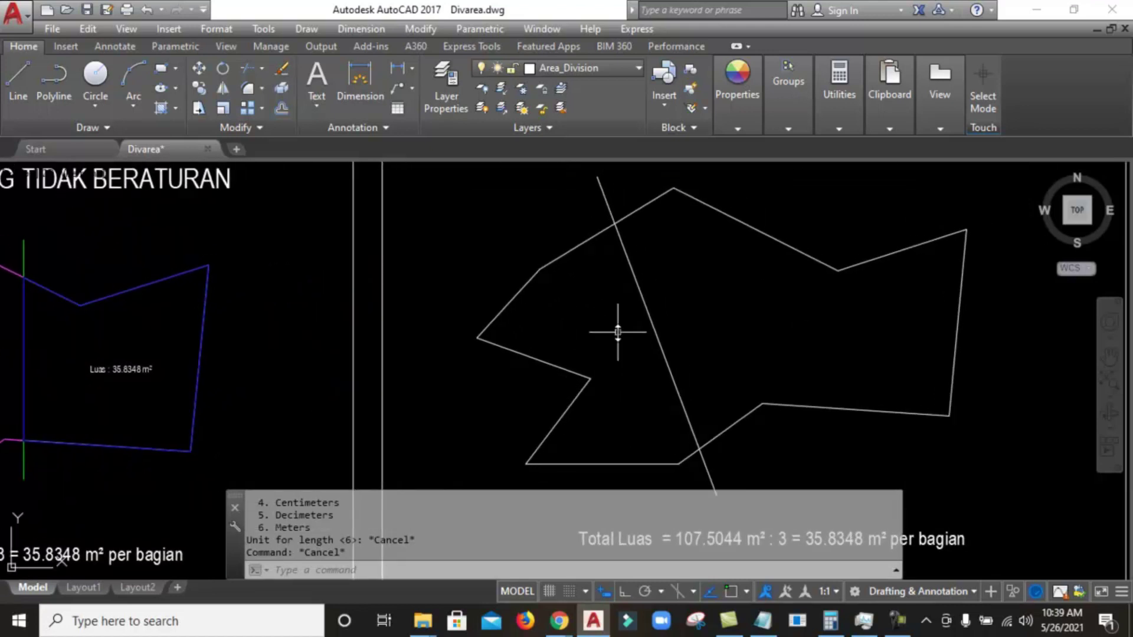
{"action": "type", "text": "LI"}
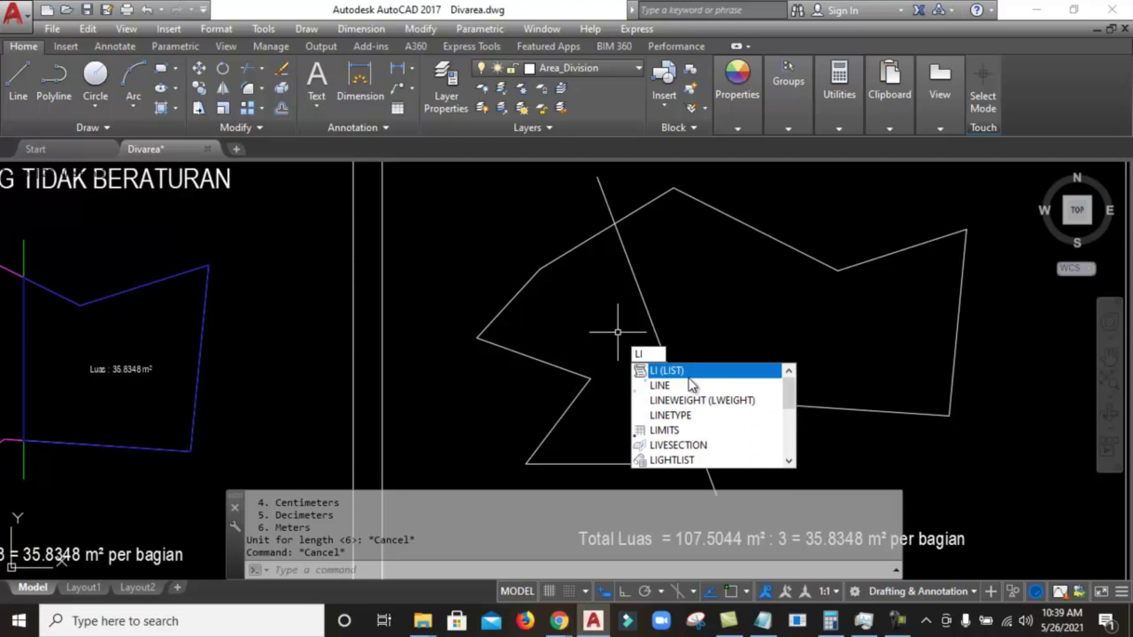
{"action": "left_click", "coordinate": [700, 369]}
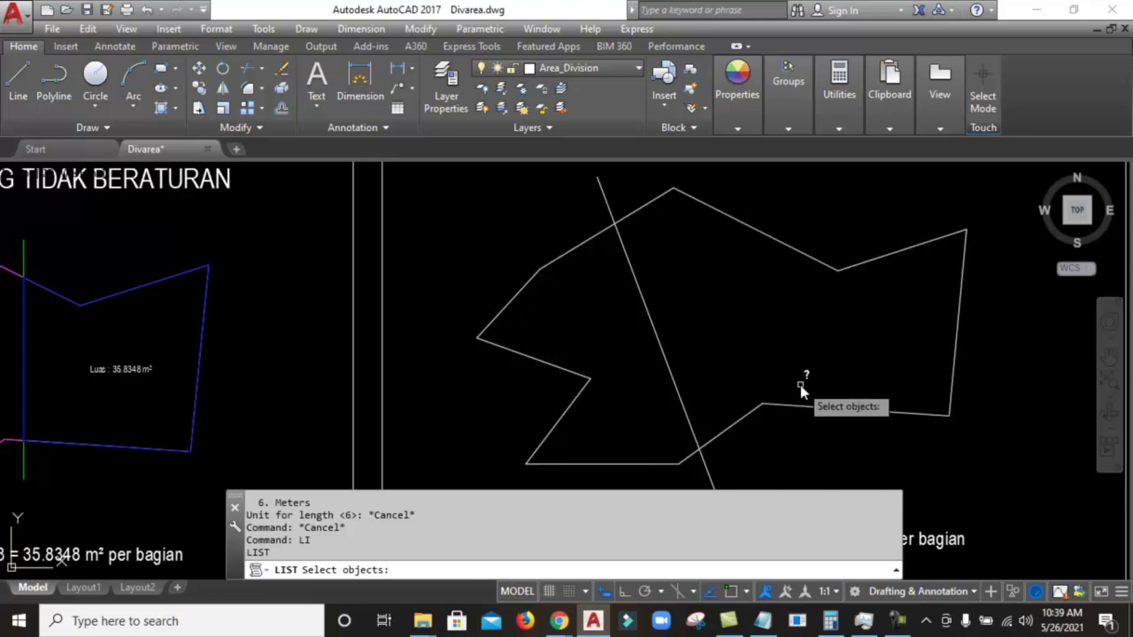
{"action": "left_click", "coordinate": [745, 415]}
{"action": "key", "text": "Return"}
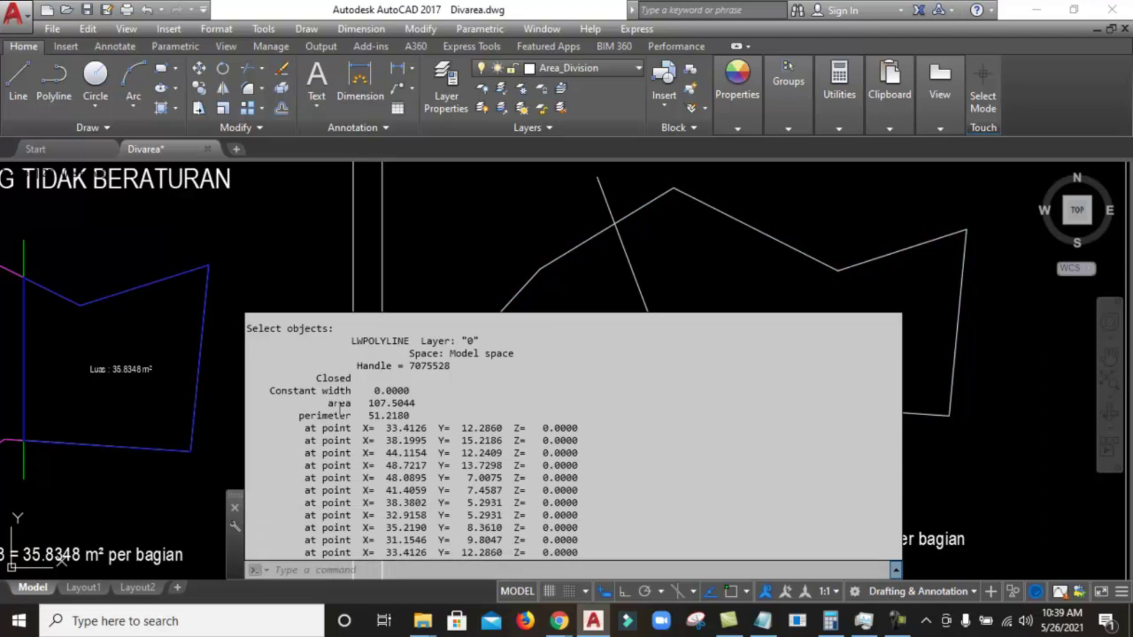
{"action": "left_click_drag", "start_coordinate": [331, 404], "coordinate": [404, 403]}
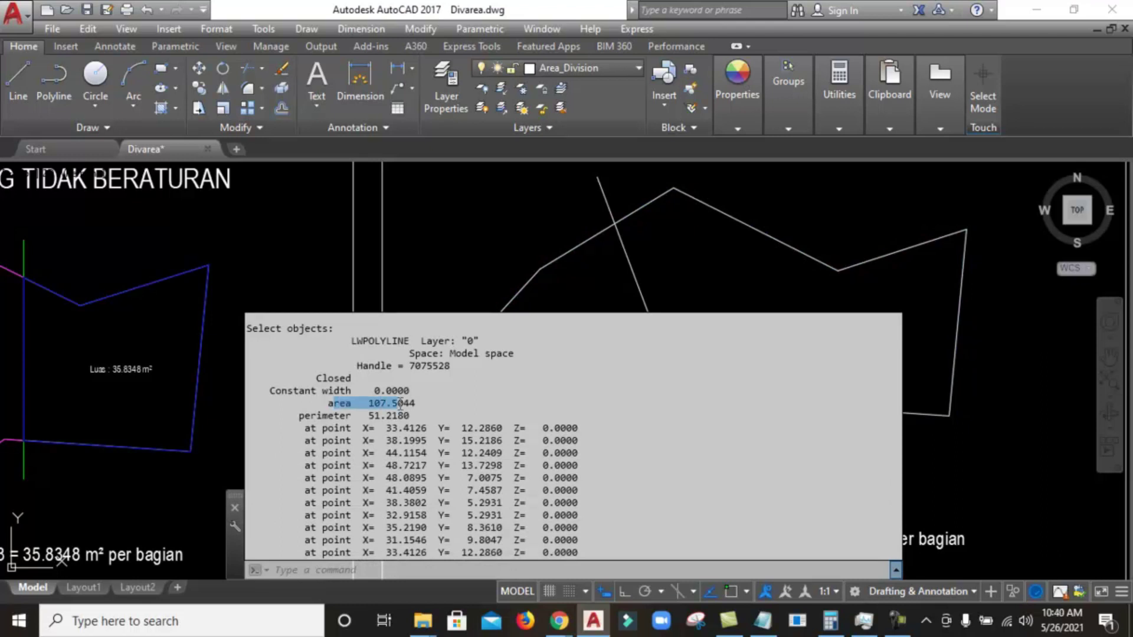
{"action": "left_click_drag", "start_coordinate": [248, 403], "coordinate": [419, 404]}
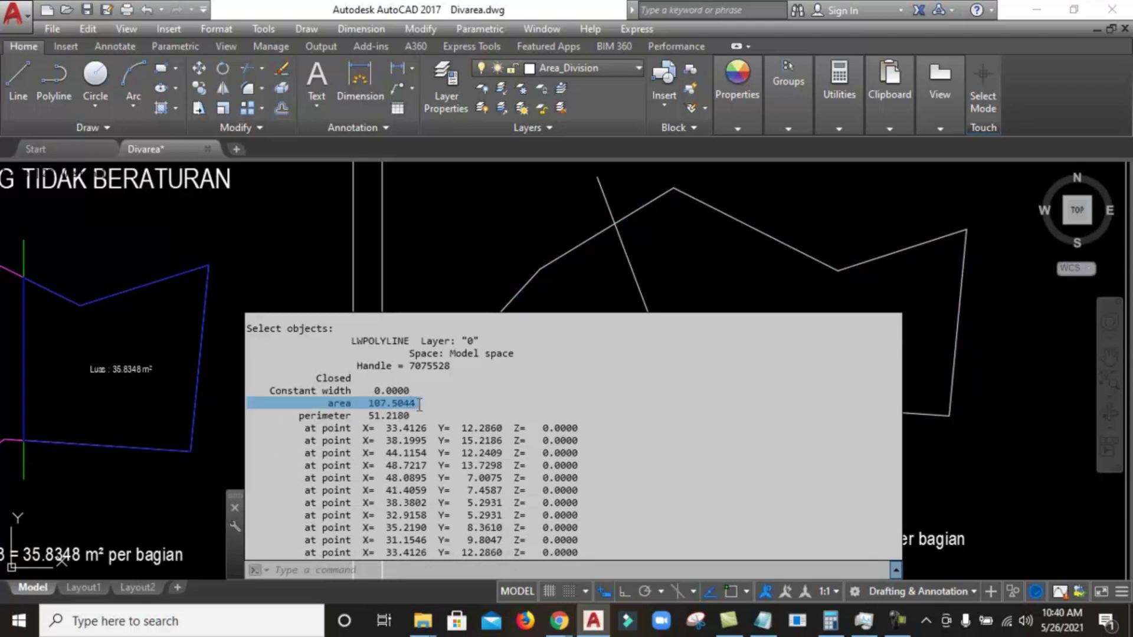
{"action": "key", "text": "ctrl+v"}
{"action": "scroll", "coordinate": [823, 343], "scroll_direction": "up", "scroll_amount": 2}
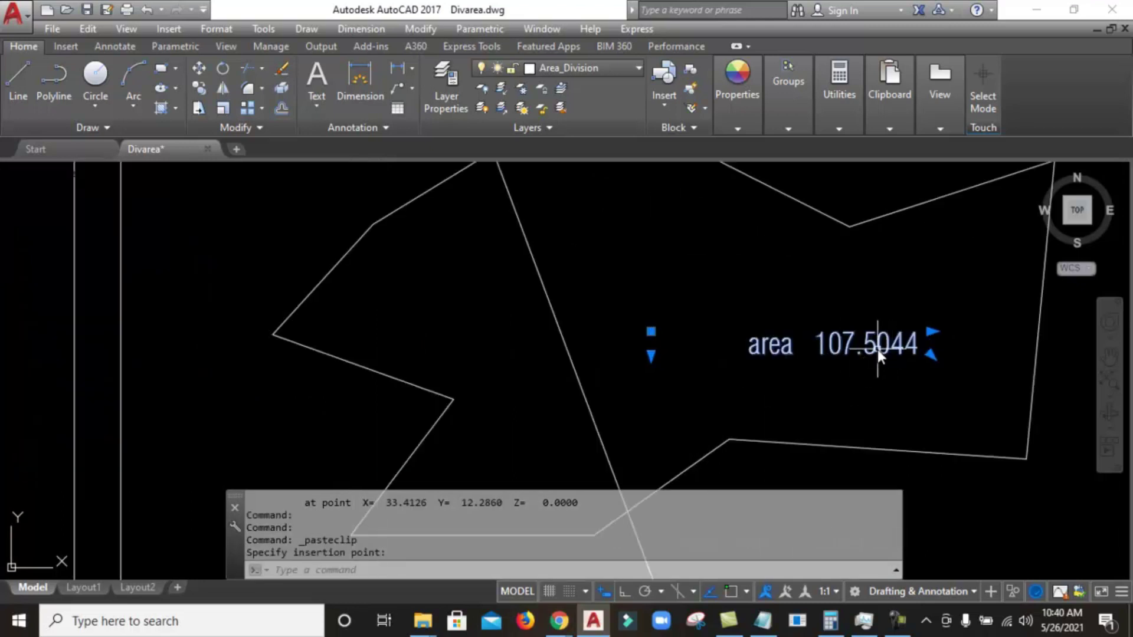
{"action": "scroll", "coordinate": [784, 348], "scroll_direction": "down", "scroll_amount": 2}
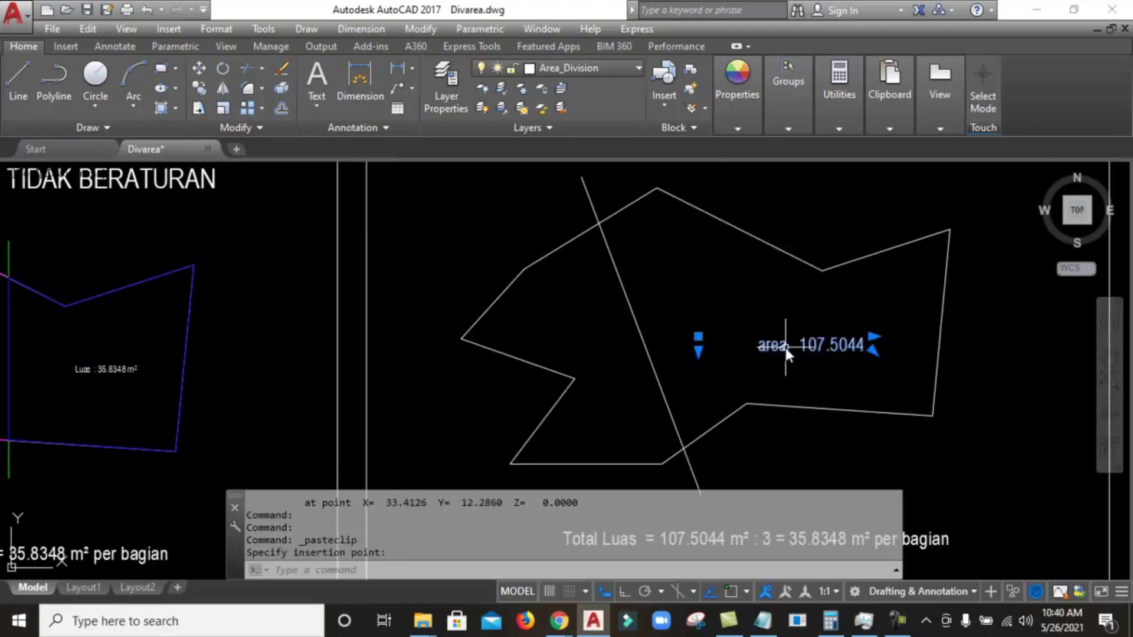
{"action": "key", "text": "Delete"}
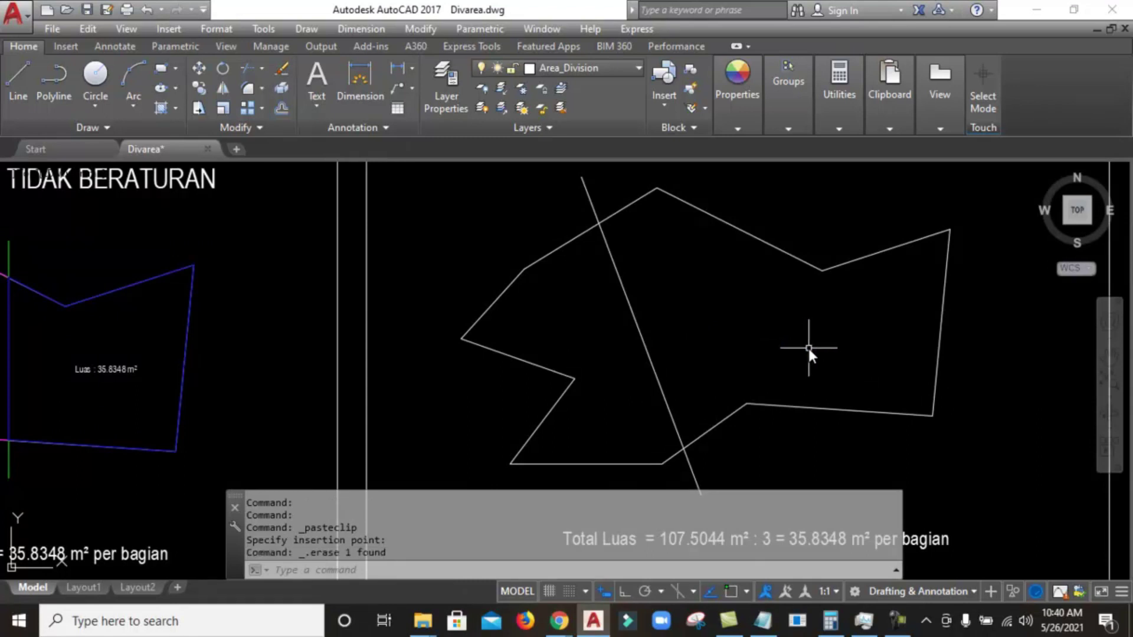
{"action": "key", "text": "ctrl+z"}
{"action": "key", "text": "Escape"}
{"action": "scroll", "coordinate": [852, 371], "scroll_direction": "up", "scroll_amount": 3}
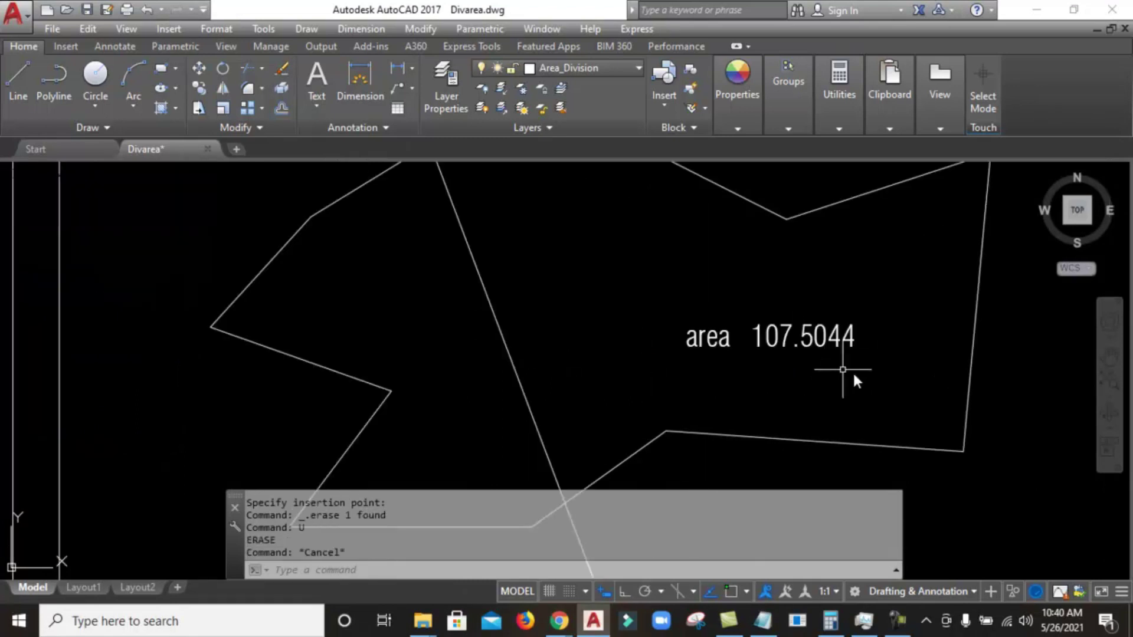
{"action": "left_click_drag", "start_coordinate": [852, 370], "coordinate": [752, 308]}
{"action": "scroll", "coordinate": [723, 316], "scroll_direction": "down", "scroll_amount": 5}
{"action": "key", "text": "Delete"}
{"action": "scroll", "coordinate": [724, 316], "scroll_direction": "down", "scroll_amount": 2}
{"action": "scroll", "coordinate": [689, 363], "scroll_direction": "up", "scroll_amount": 3}
{"action": "scroll", "coordinate": [647, 345], "scroll_direction": "down", "scroll_amount": 1}
{"action": "mouse_move", "coordinate": [647, 349]}
{"action": "middle_mouse_down"}
{"action": "mouse_move", "coordinate": [665, 335]}
{"action": "mouse_move", "coordinate": [710, 341]}
{"action": "middle_mouse_up"}
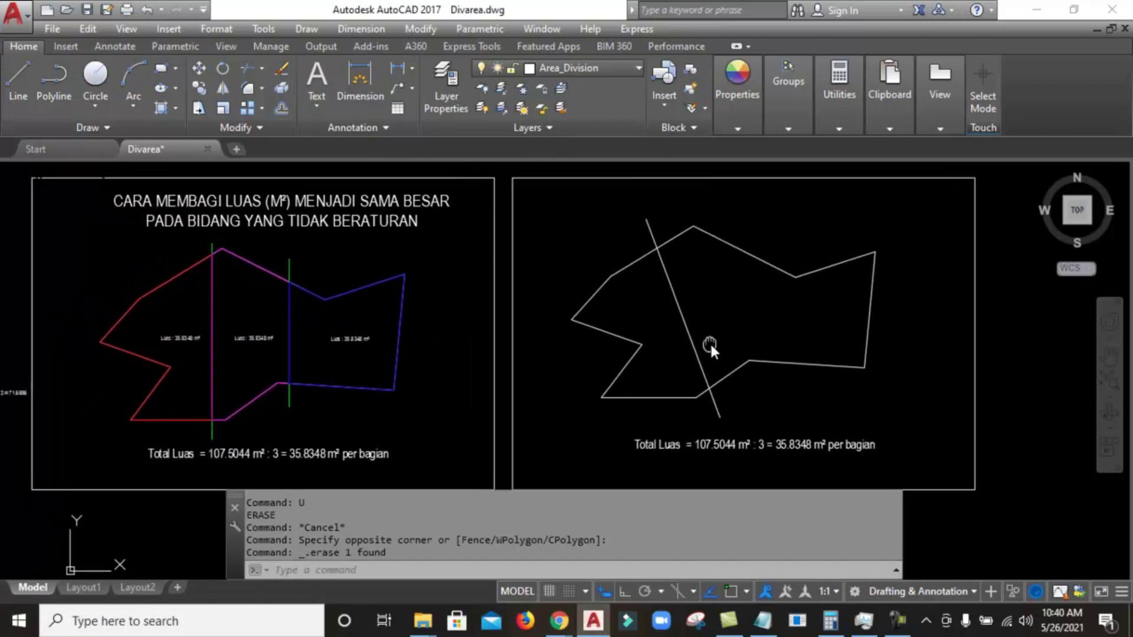
{"action": "middle_click_drag", "start_coordinate": [506, 324], "coordinate": [550, 315]}
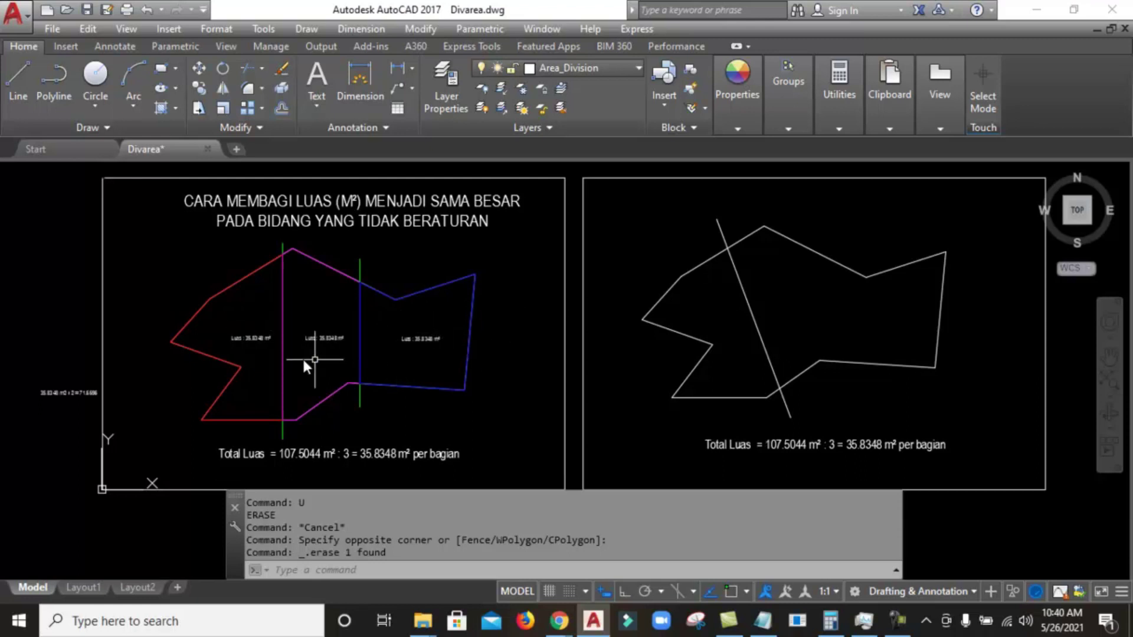
{"action": "scroll", "coordinate": [229, 373], "scroll_direction": "up", "scroll_amount": 2}
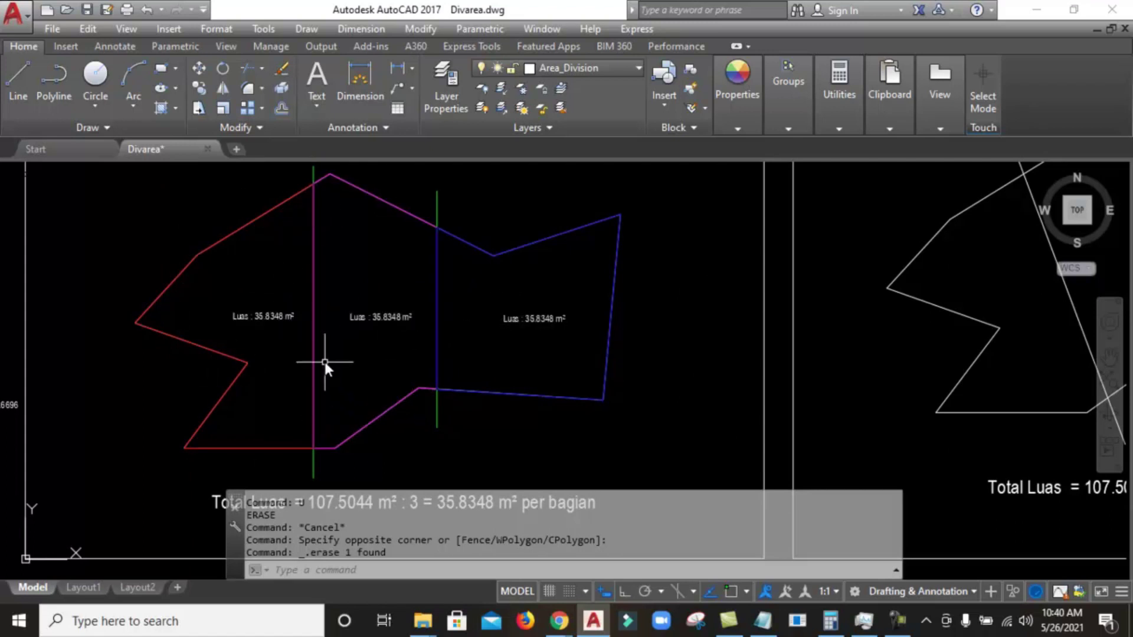
{"action": "middle_click_drag", "start_coordinate": [481, 325], "coordinate": [417, 319]}
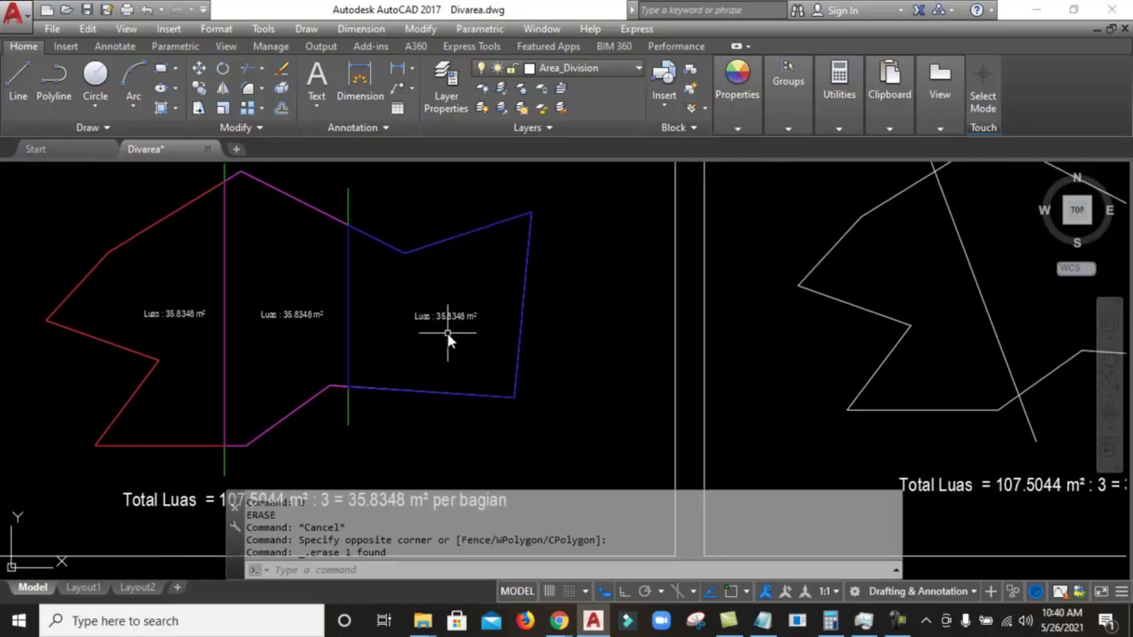
{"action": "scroll", "coordinate": [400, 330], "scroll_direction": "down", "scroll_amount": 2}
{"action": "scroll", "coordinate": [935, 454], "scroll_direction": "up", "scroll_amount": 2}
{"action": "scroll", "coordinate": [780, 434], "scroll_direction": "up", "scroll_amount": 2}
{"action": "mouse_move", "coordinate": [746, 408]}
{"action": "middle_mouse_down"}
{"action": "mouse_move", "coordinate": [632, 404]}
{"action": "mouse_move", "coordinate": [680, 406]}
{"action": "middle_mouse_up"}
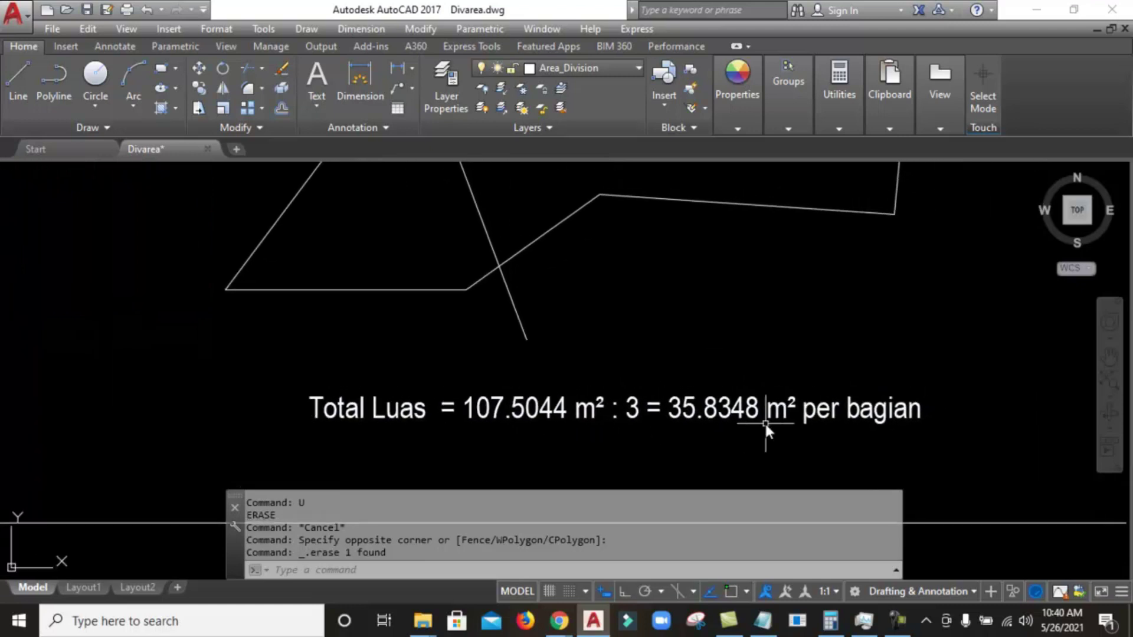
{"action": "scroll", "coordinate": [763, 421], "scroll_direction": "up", "scroll_amount": 2}
{"action": "scroll", "coordinate": [775, 413], "scroll_direction": "down", "scroll_amount": 3}
{"action": "middle_click_drag", "start_coordinate": [766, 384], "coordinate": [798, 375]}
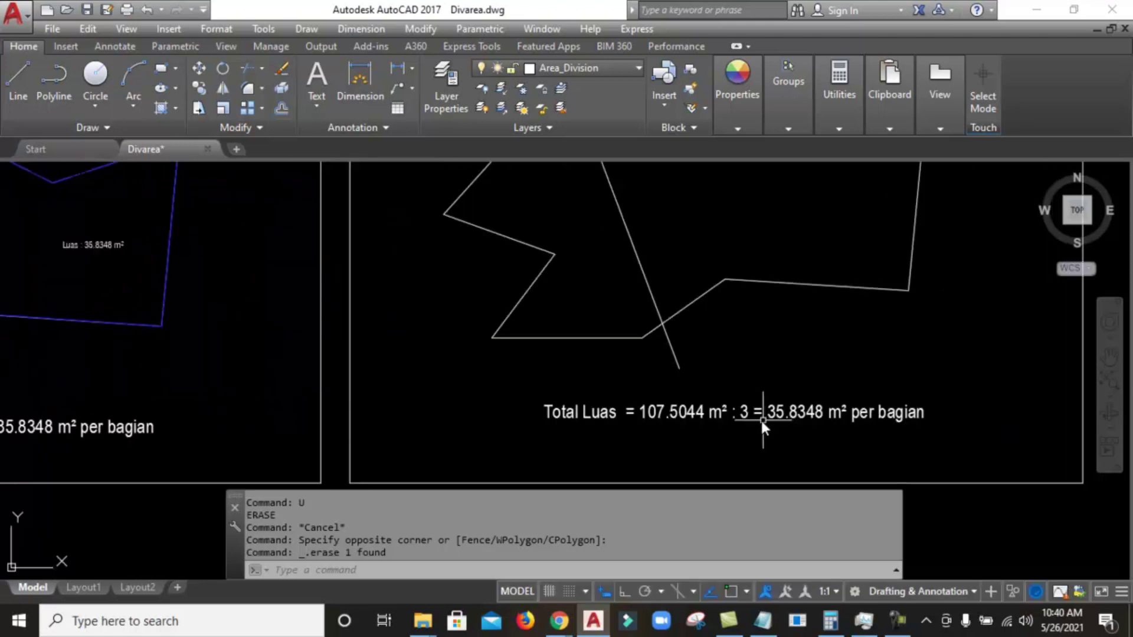
{"action": "scroll", "coordinate": [735, 426], "scroll_direction": "down", "scroll_amount": 2}
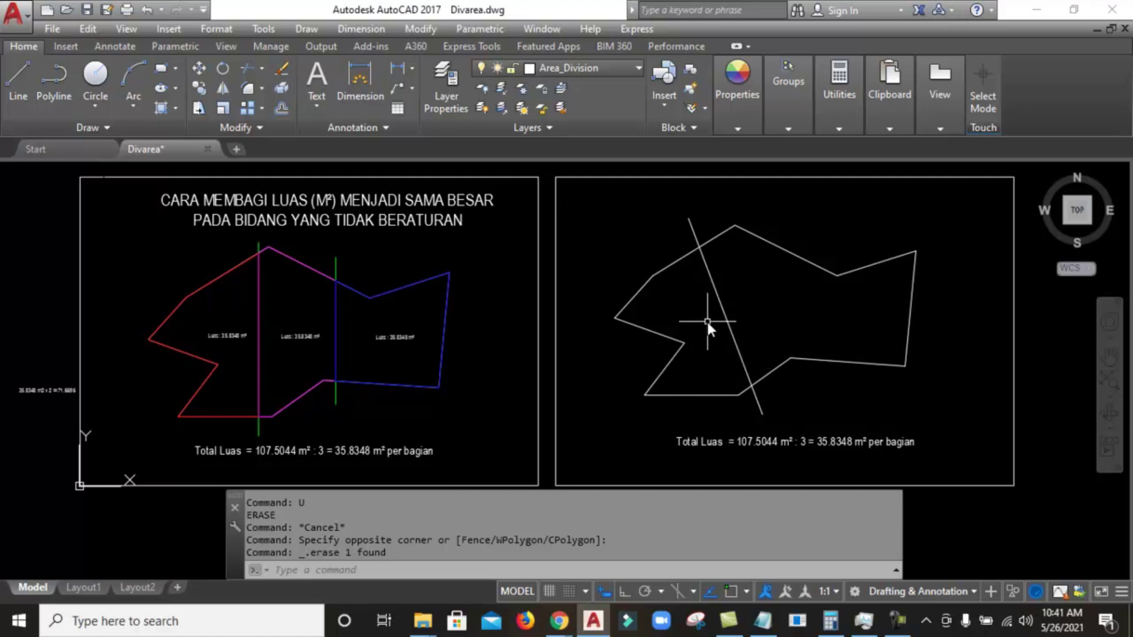
Load the CD routine from the DIVAREA Autolisp folder with APPLOAD
{"action": "type", "text": "app"}
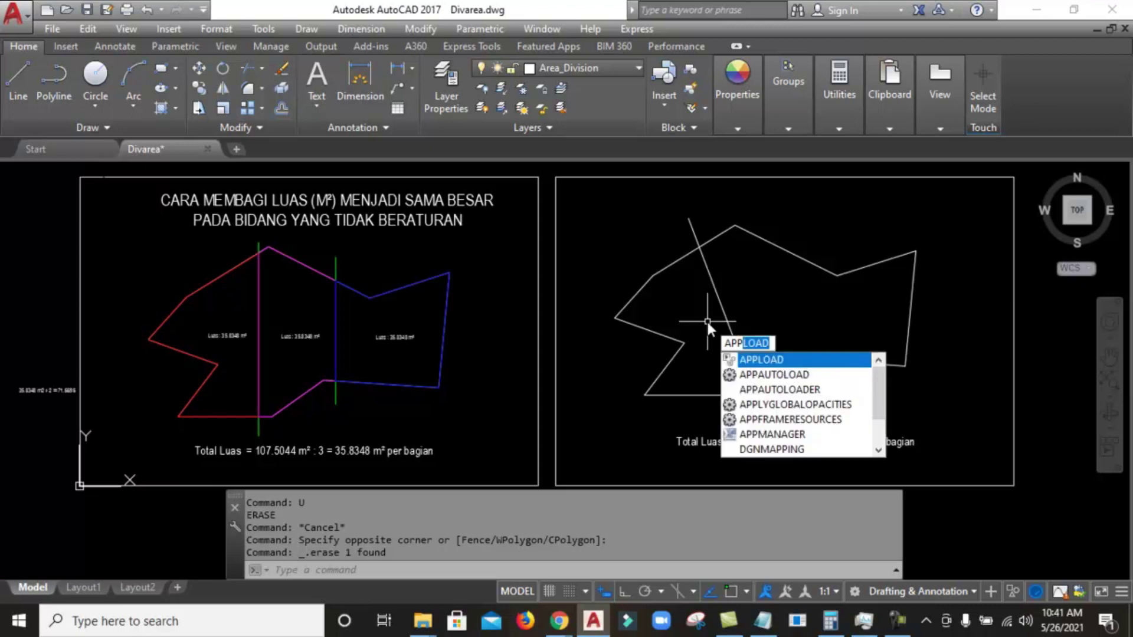
{"action": "key", "text": "Return"}
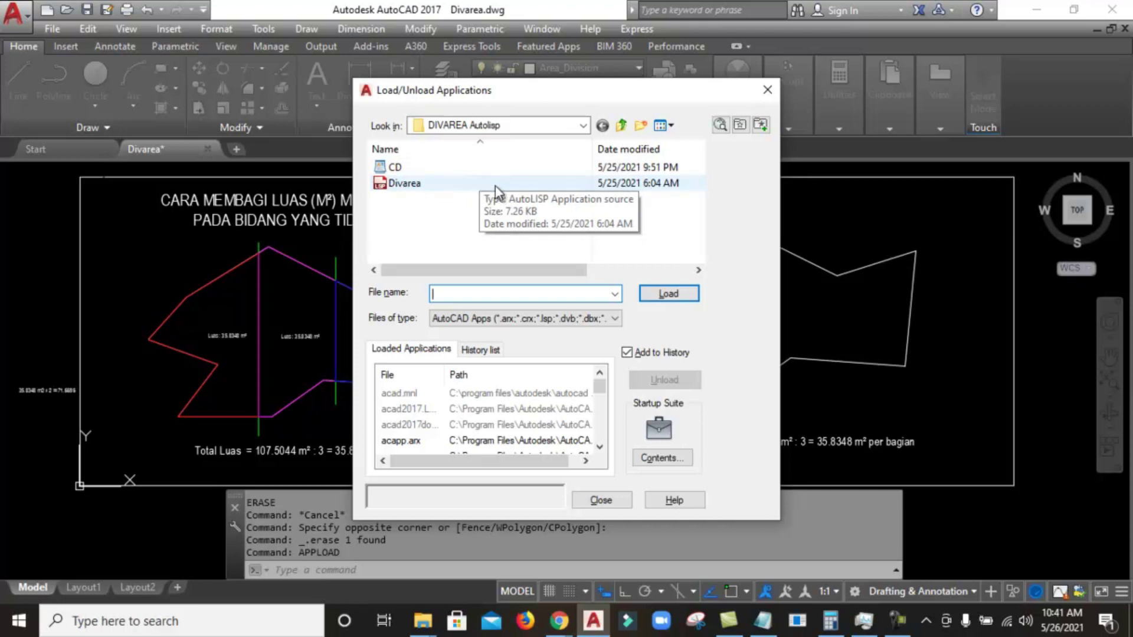
{"action": "left_click", "coordinate": [434, 203]}
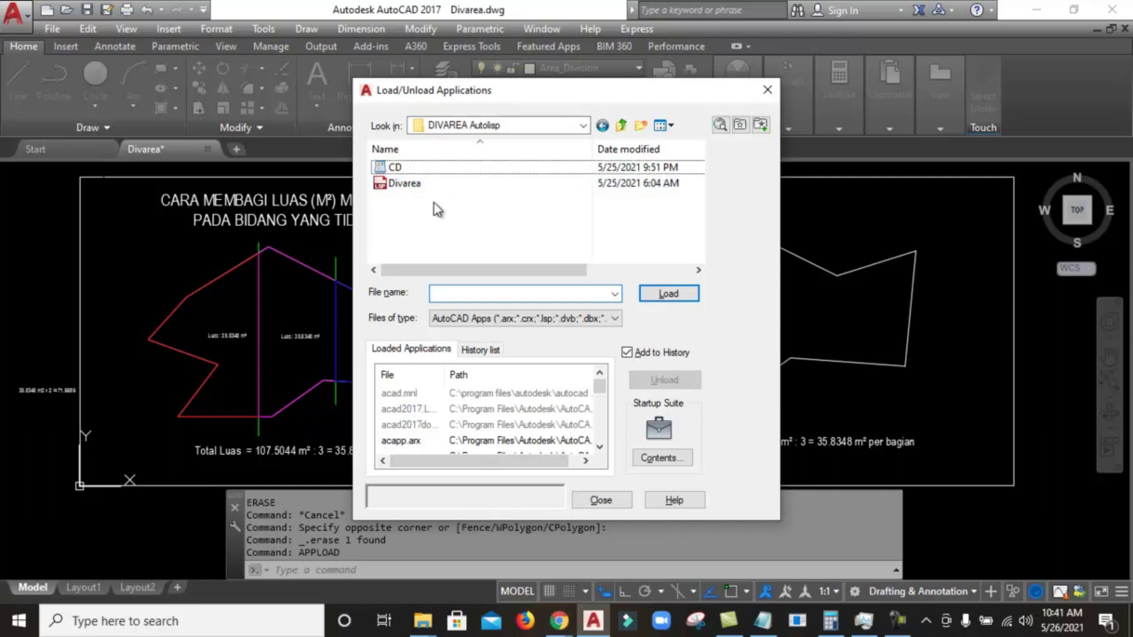
{"action": "left_click", "coordinate": [412, 171]}
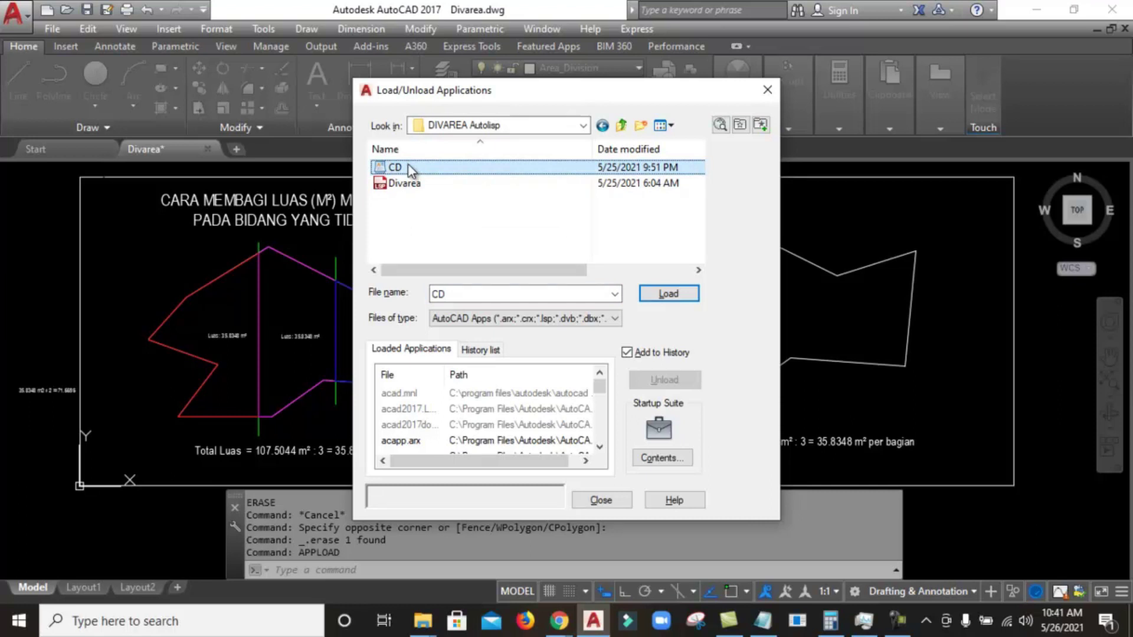
{"action": "left_click", "coordinate": [663, 295]}
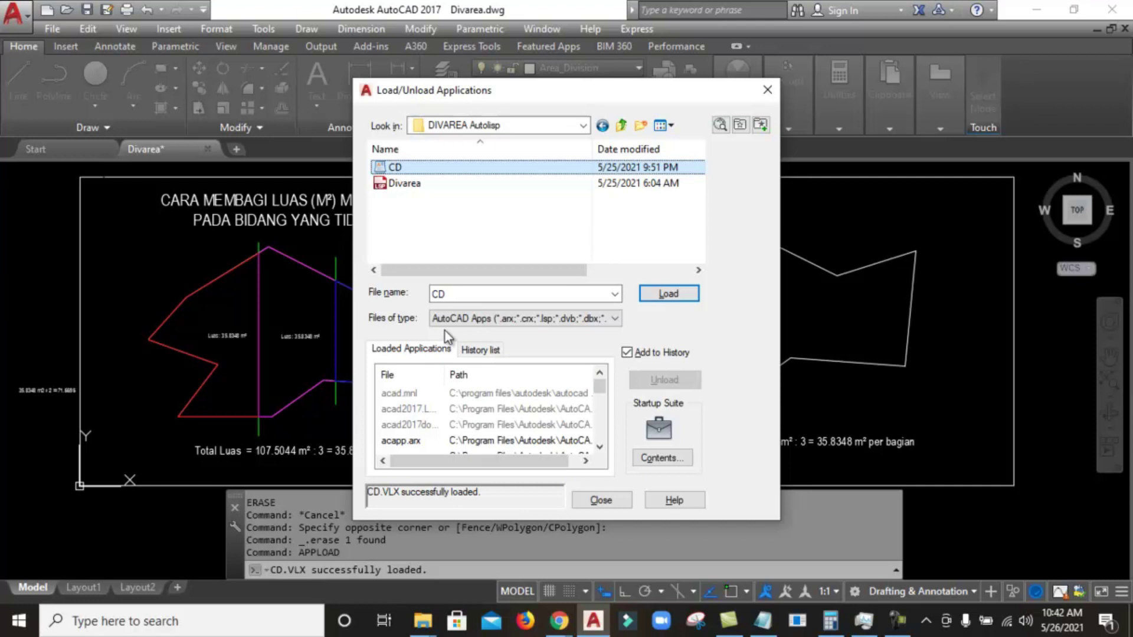
{"action": "left_click", "coordinate": [611, 504]}
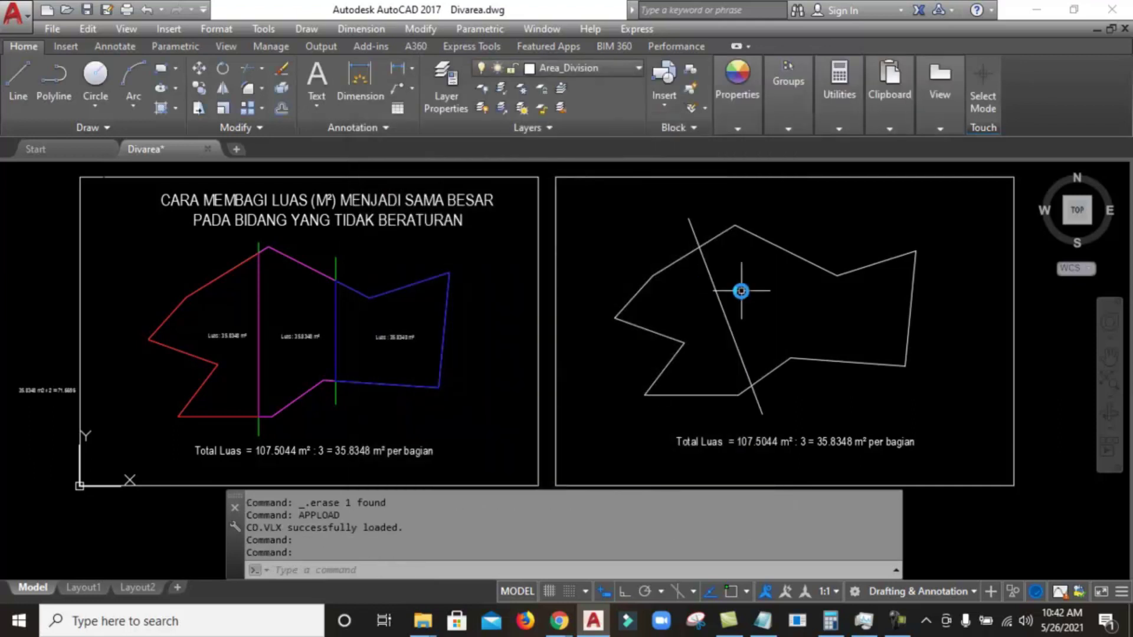
{"action": "type", "text": "CD"}
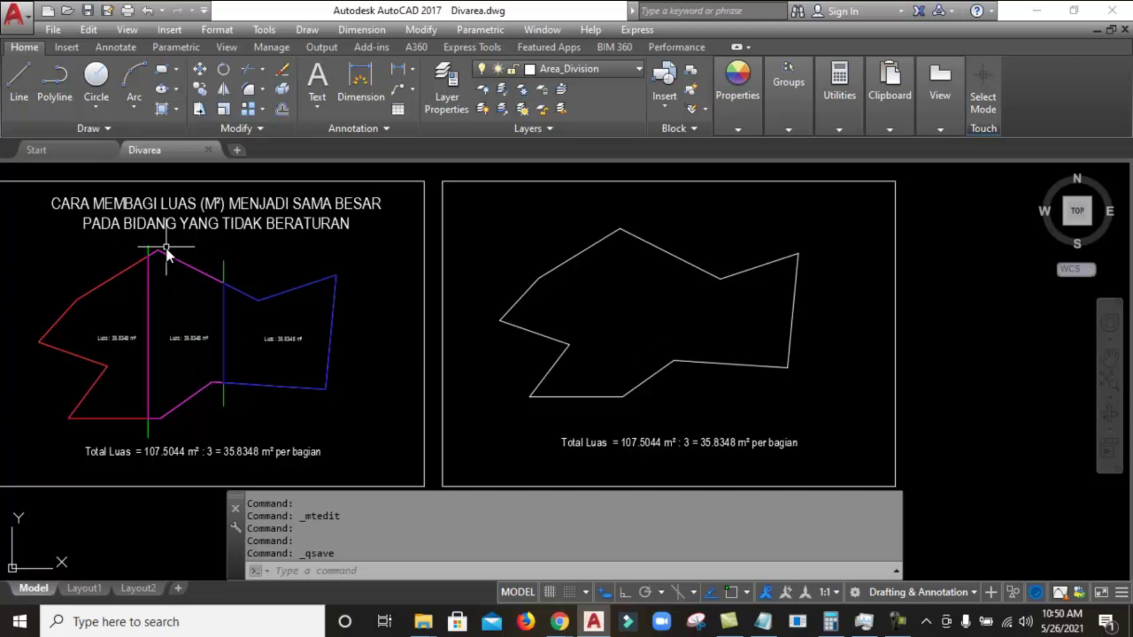
Draw a trial polyline across the right polygon, then delete it
{"action": "type", "text": "PL"}
{"action": "key", "text": "Return"}
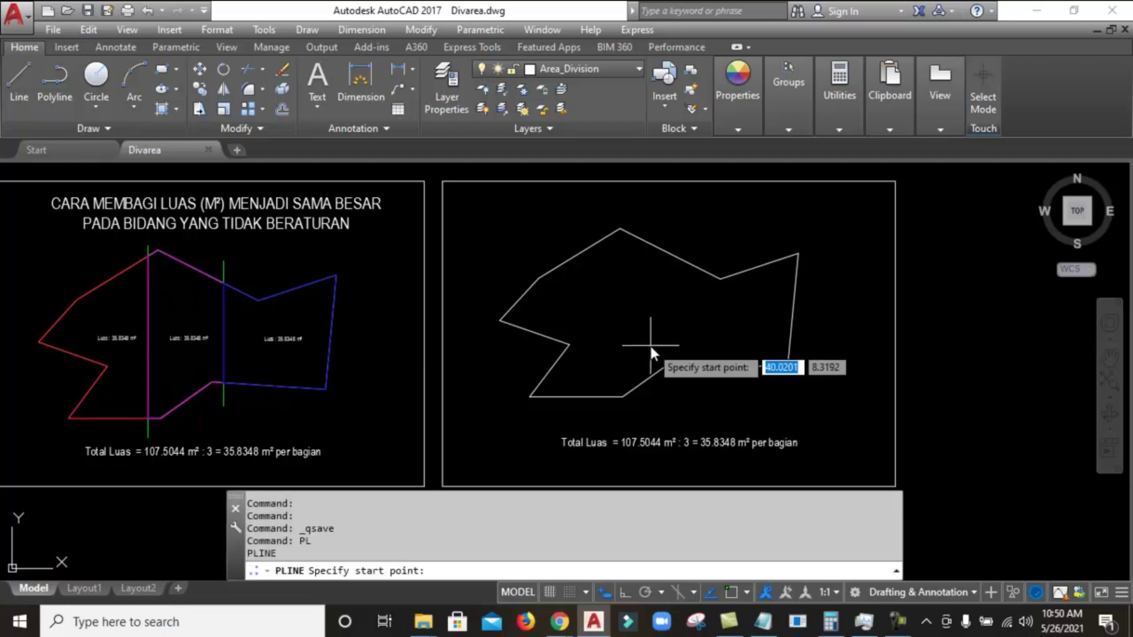
{"action": "left_click", "coordinate": [524, 234]}
{"action": "left_click", "coordinate": [601, 319]}
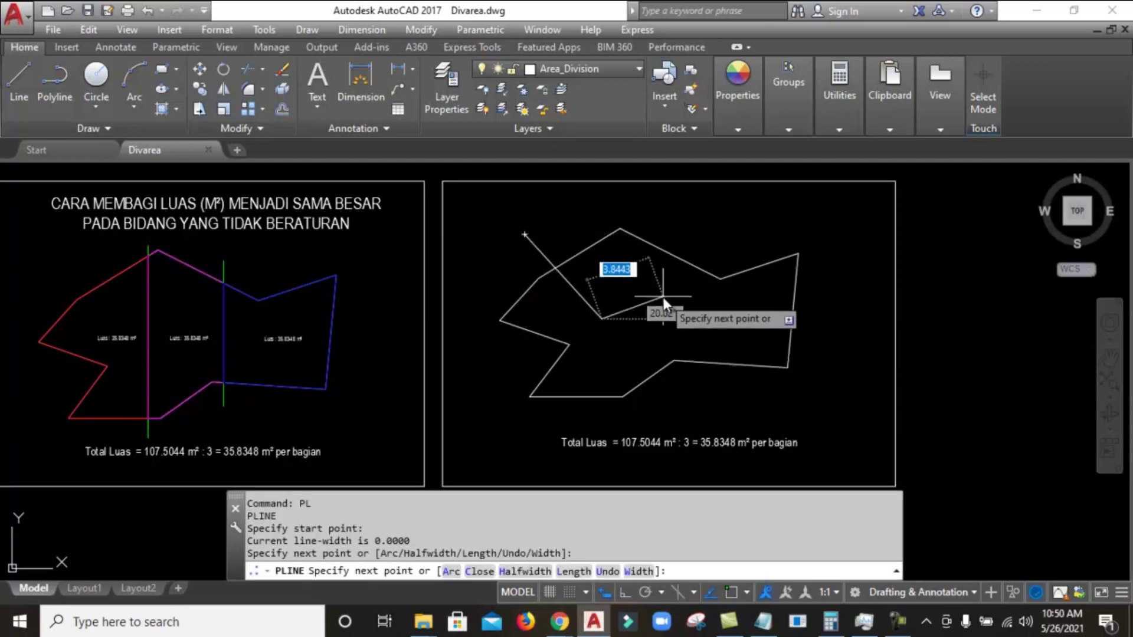
{"action": "left_click", "coordinate": [663, 295]}
{"action": "left_click", "coordinate": [734, 402]}
{"action": "key", "text": "Return"}
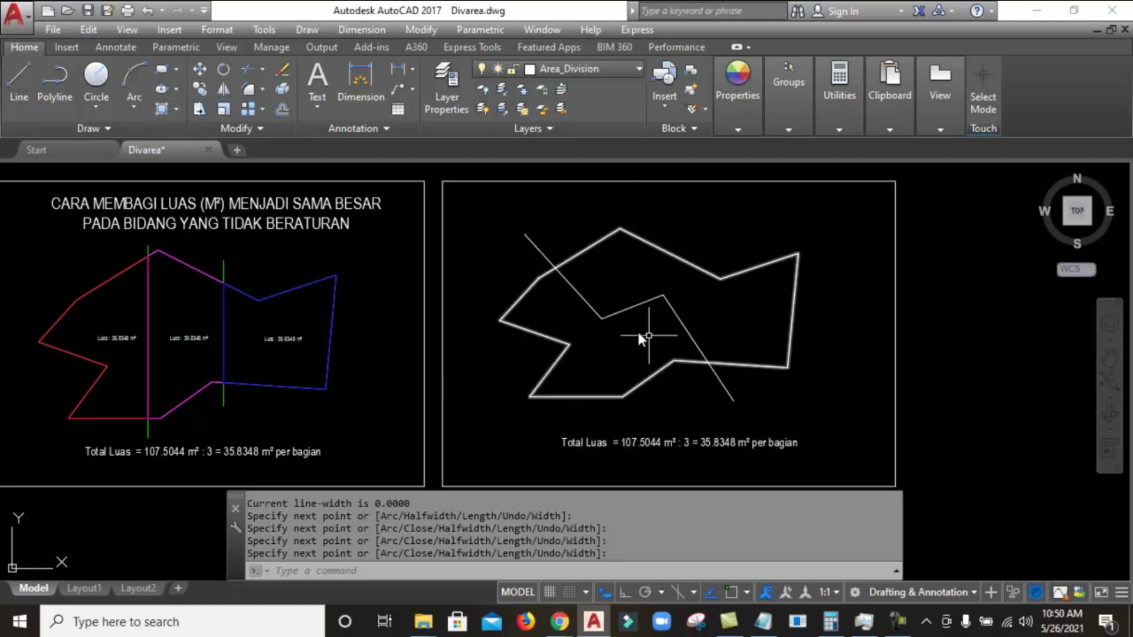
{"action": "left_click", "coordinate": [684, 326]}
{"action": "key", "text": "Delete"}
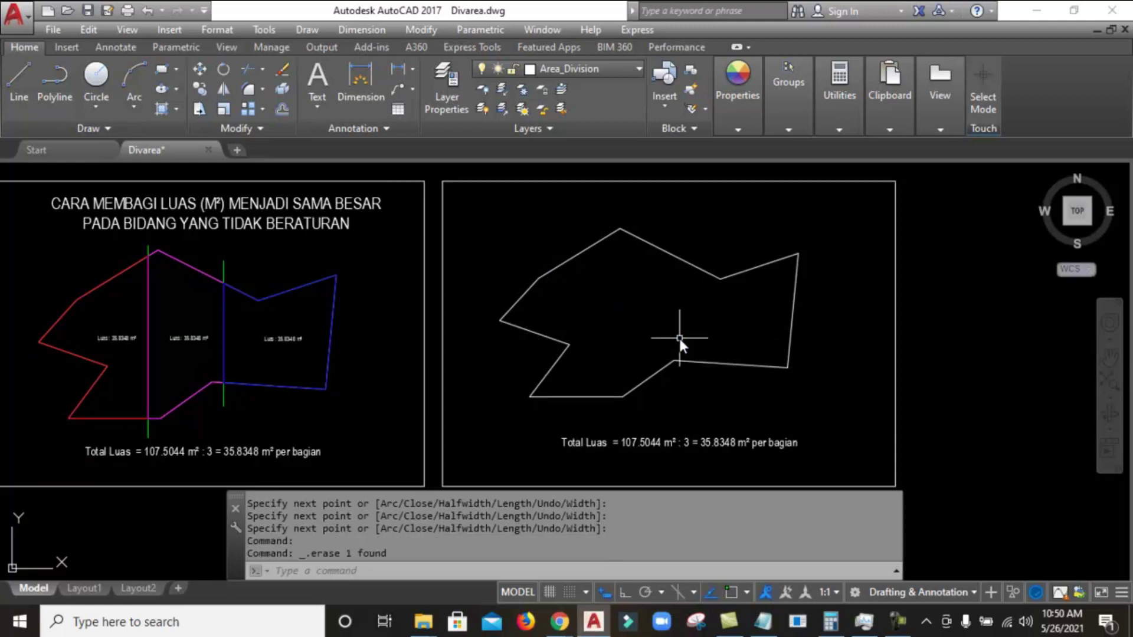
Draw a straight diagonal line from above the polygon's upper-left to below its bottom edge
{"action": "type", "text": "l"}
{"action": "key", "text": "Return"}
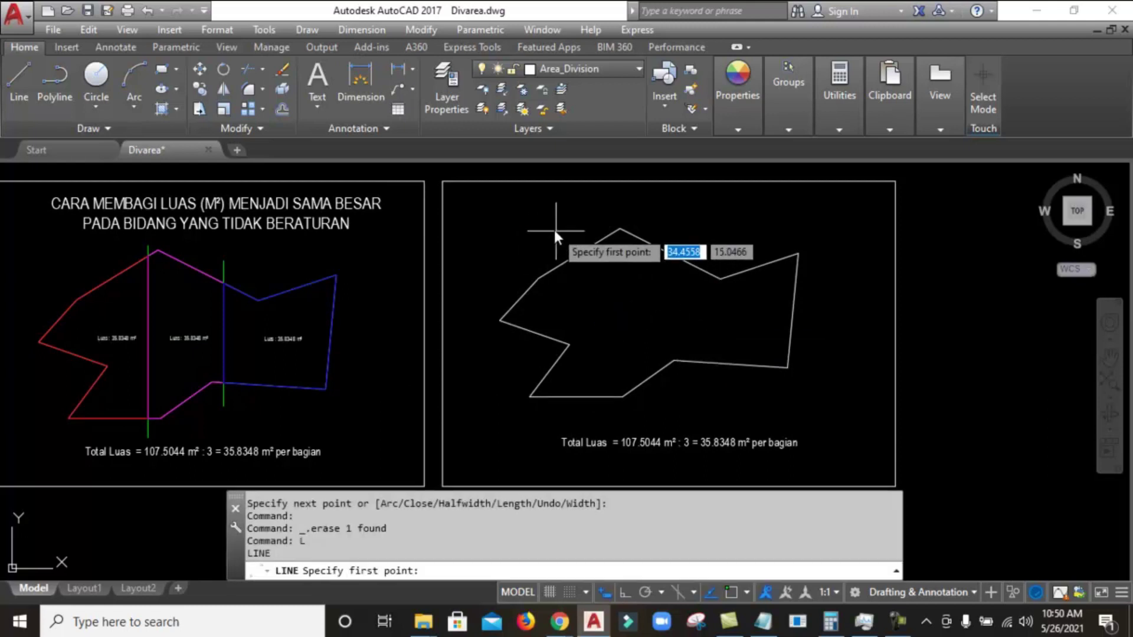
{"action": "left_click", "coordinate": [554, 230]}
{"action": "key", "text": "Escape"}
{"action": "key", "text": "Return"}
{"action": "left_click", "coordinate": [538, 228]}
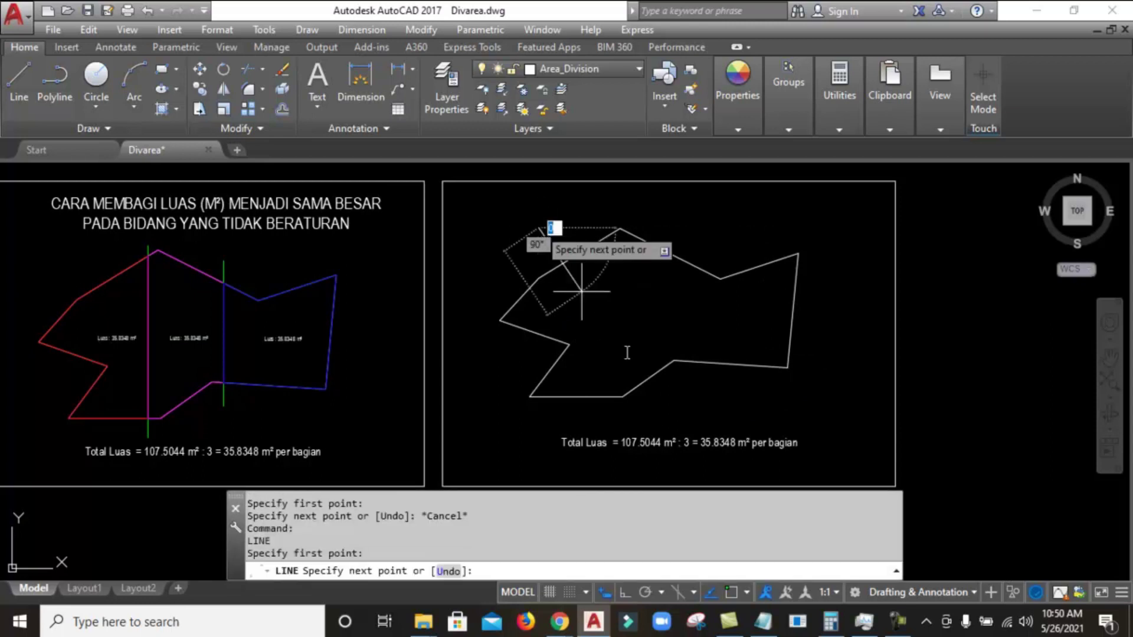
{"action": "left_click", "coordinate": [683, 399]}
{"action": "key", "text": "Escape"}
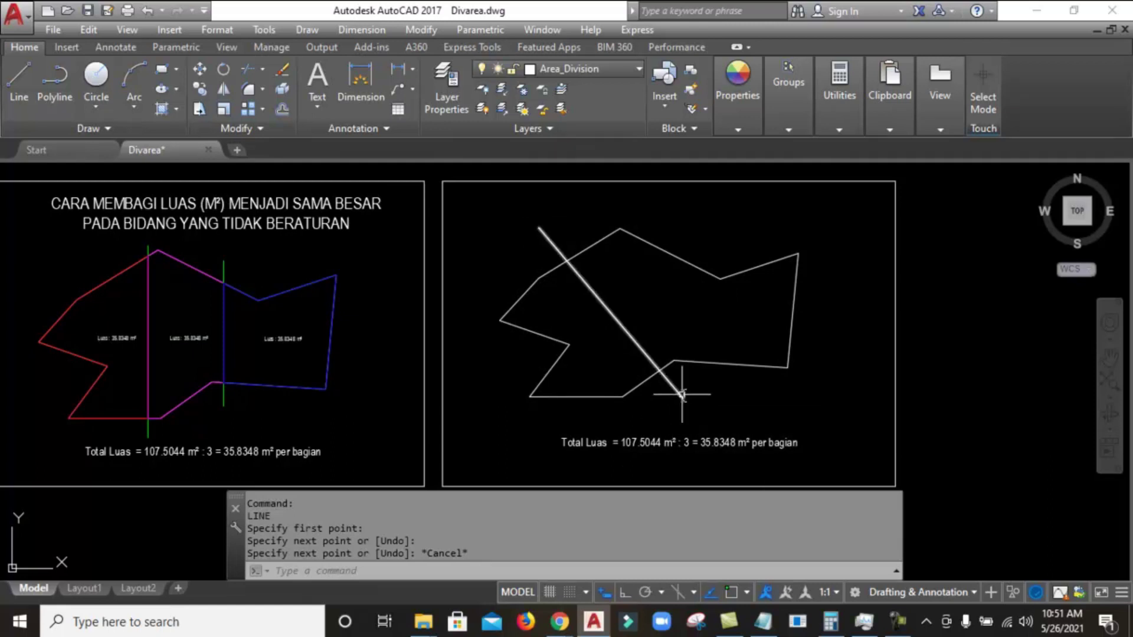
{"action": "type", "text": "CD"}
{"action": "key", "text": "Return"}
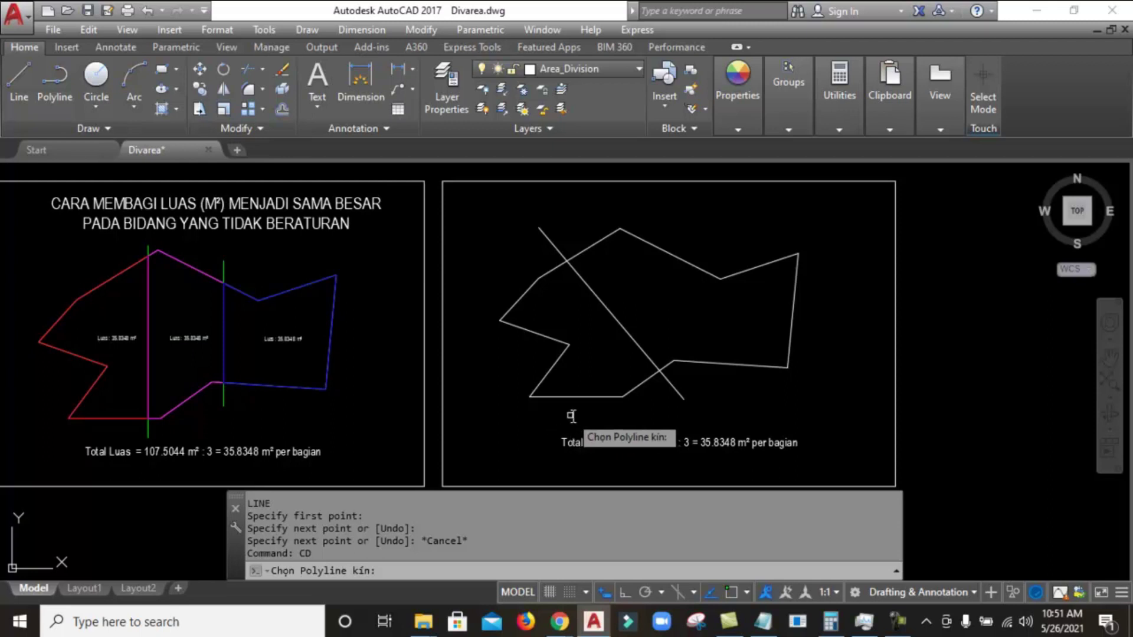
Pick the polygon, the diagonal line and the left side, and enter area 35.8348
{"action": "left_click", "coordinate": [748, 366]}
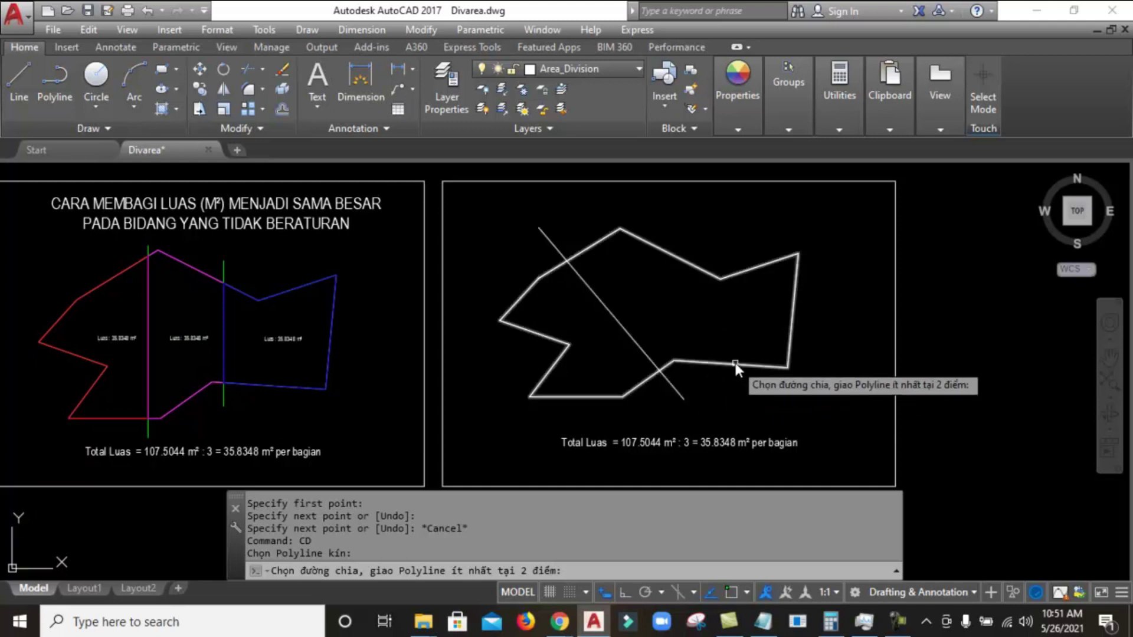
{"action": "left_click", "coordinate": [676, 392]}
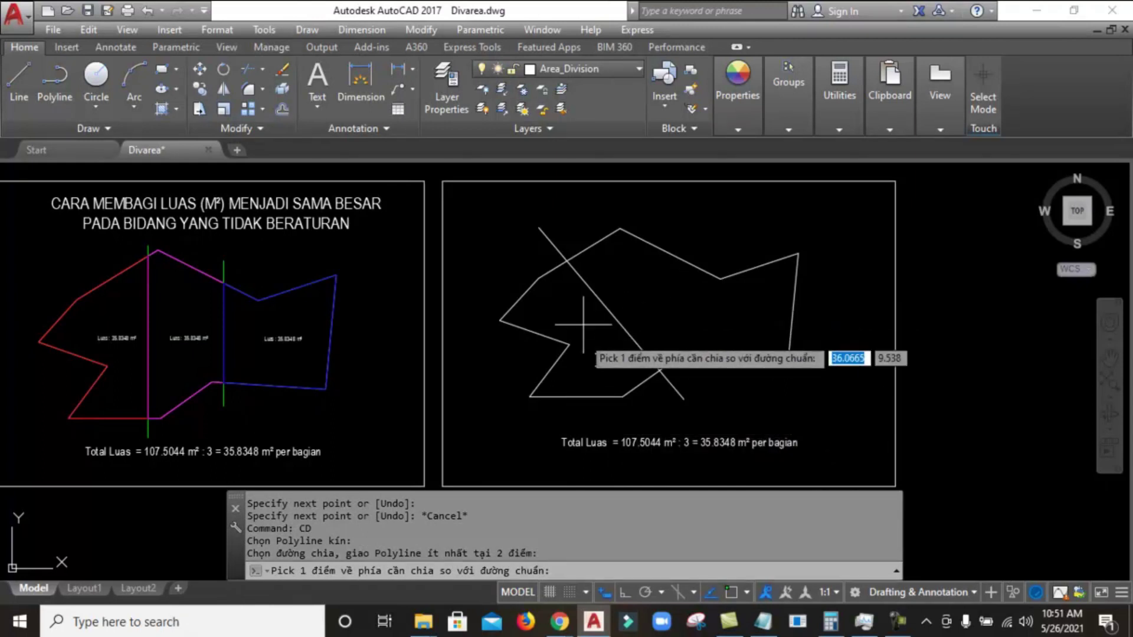
{"action": "left_click", "coordinate": [598, 348]}
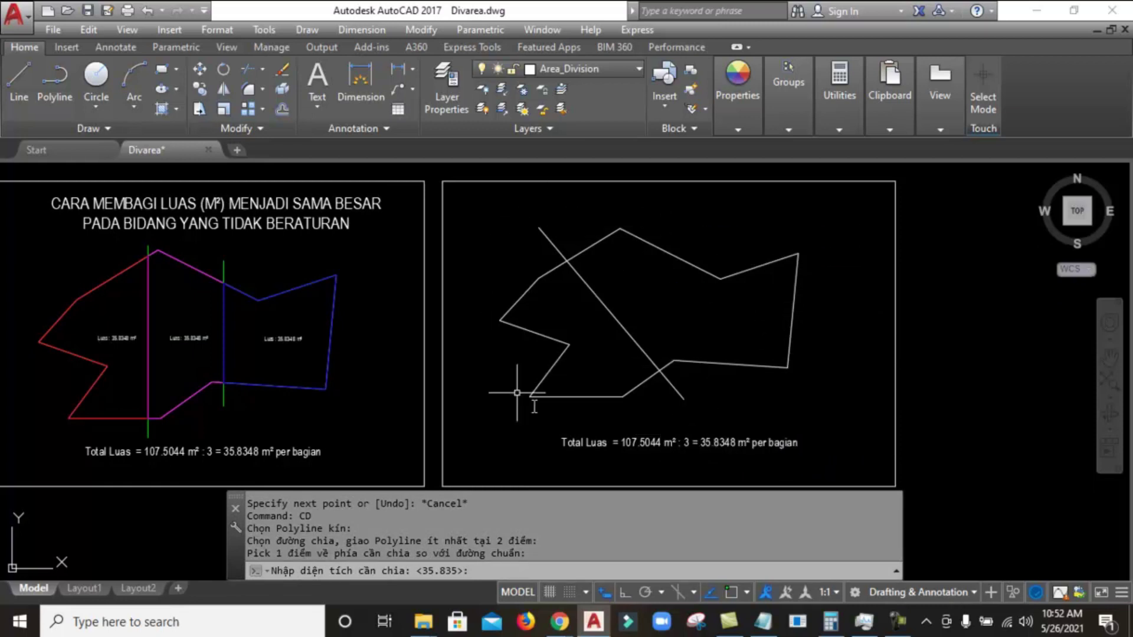
{"action": "scroll", "coordinate": [734, 461], "scroll_direction": "up", "scroll_amount": 4}
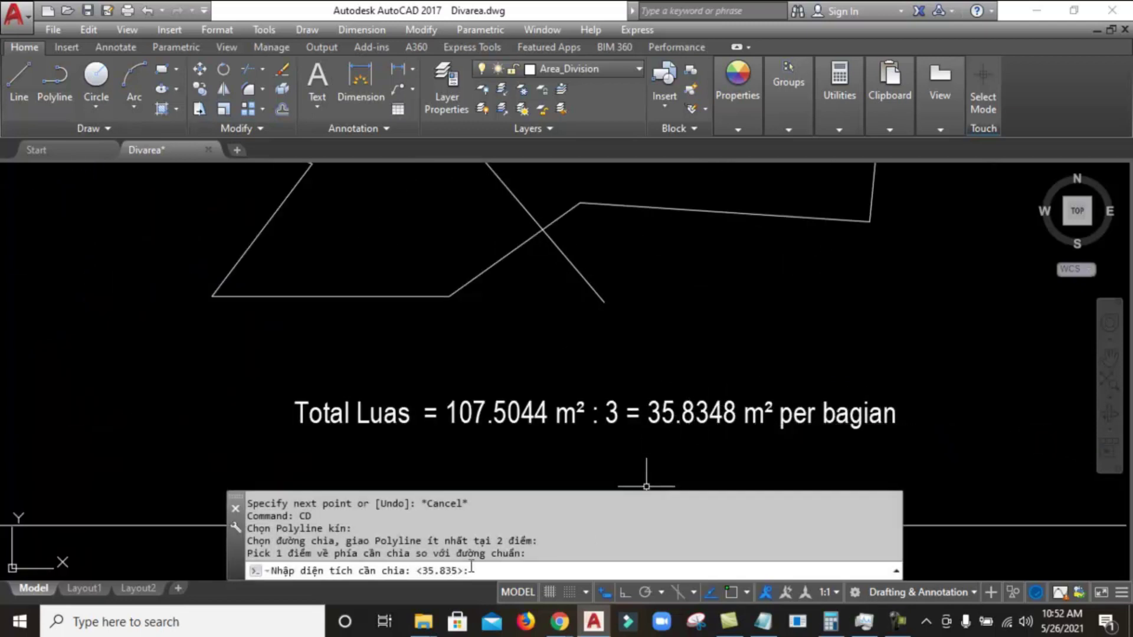
{"action": "type", "text": "35.8348"}
{"action": "key", "text": "Return"}
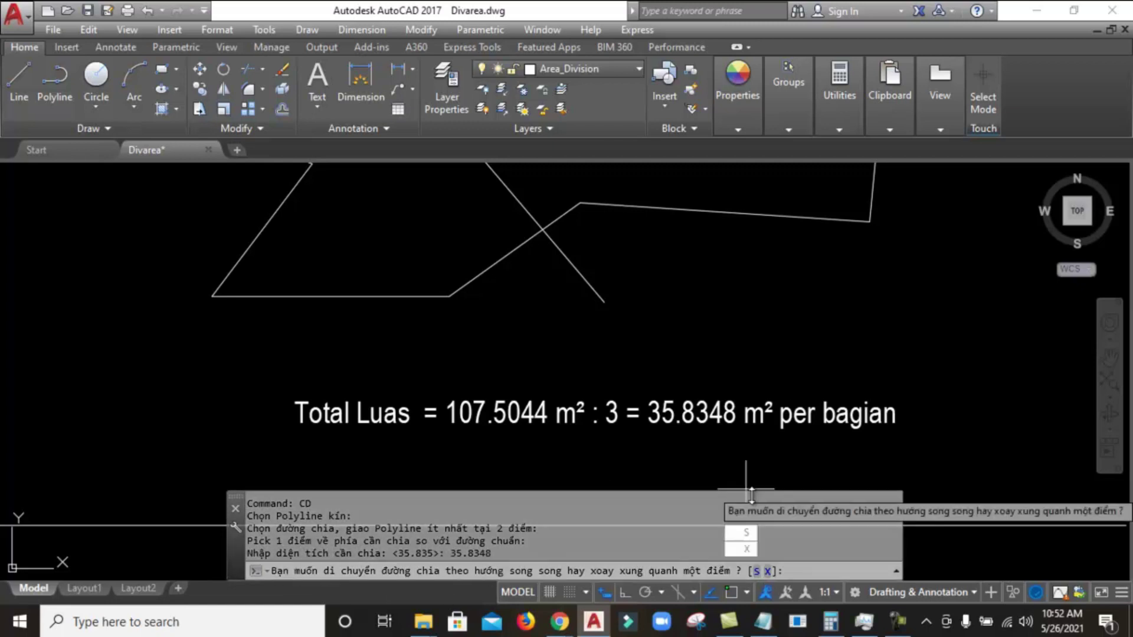
Choose the parallel-shift option and dismiss the 'Xong!' completion message
{"action": "scroll", "coordinate": [724, 406], "scroll_direction": "down", "scroll_amount": 2}
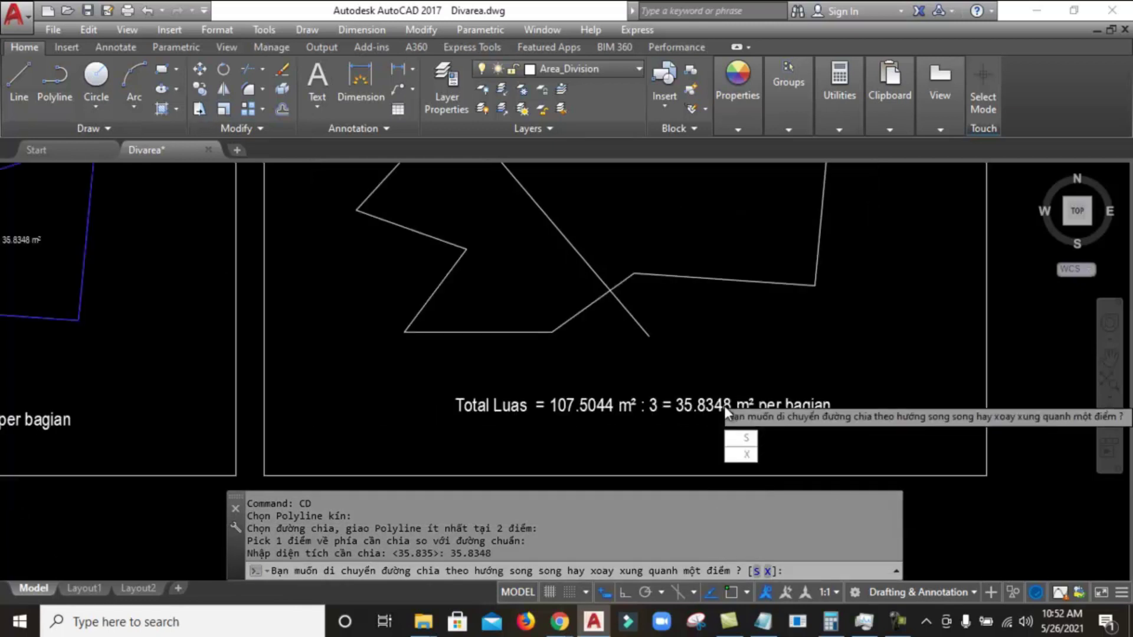
{"action": "scroll", "coordinate": [724, 406], "scroll_direction": "down", "scroll_amount": 2}
{"action": "scroll", "coordinate": [619, 247], "scroll_direction": "up", "scroll_amount": 2}
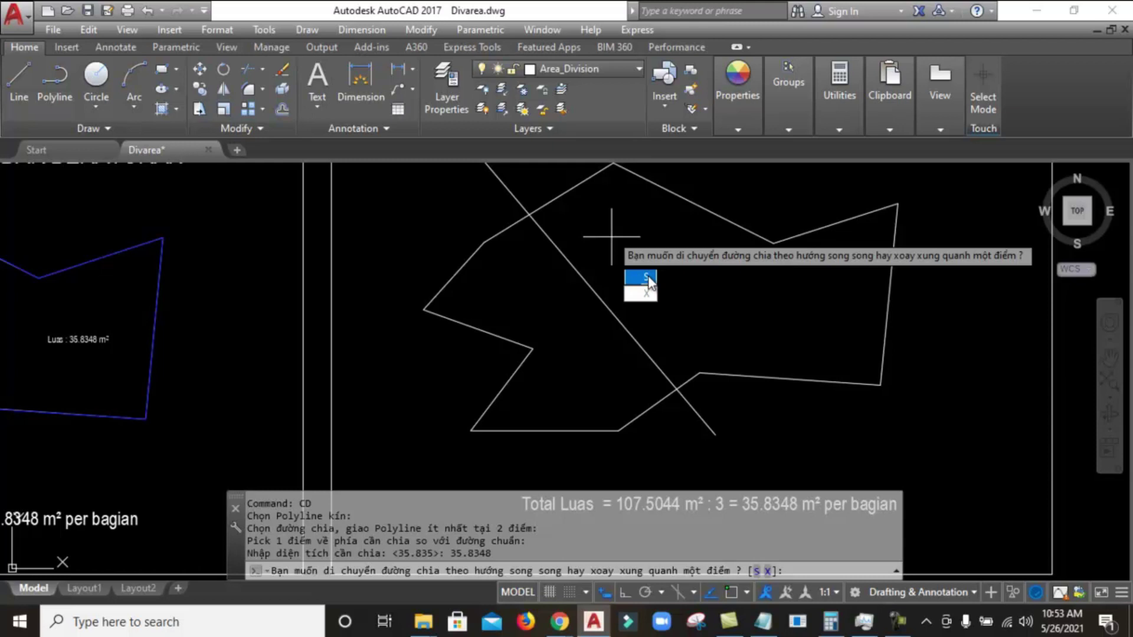
{"action": "left_click", "coordinate": [647, 277]}
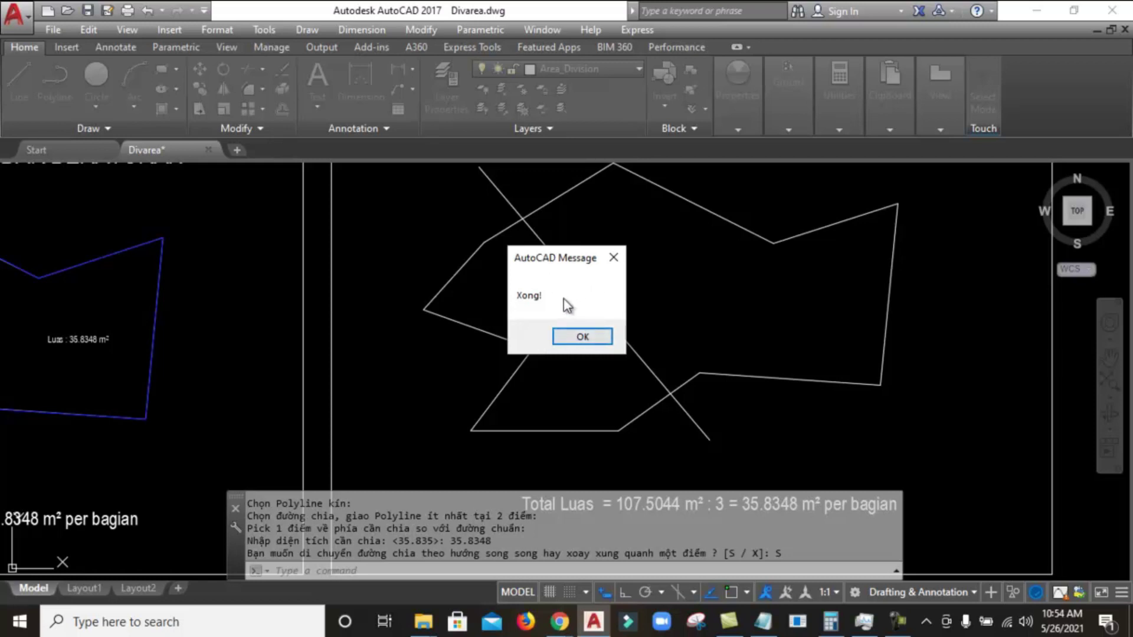
{"action": "left_click", "coordinate": [581, 337]}
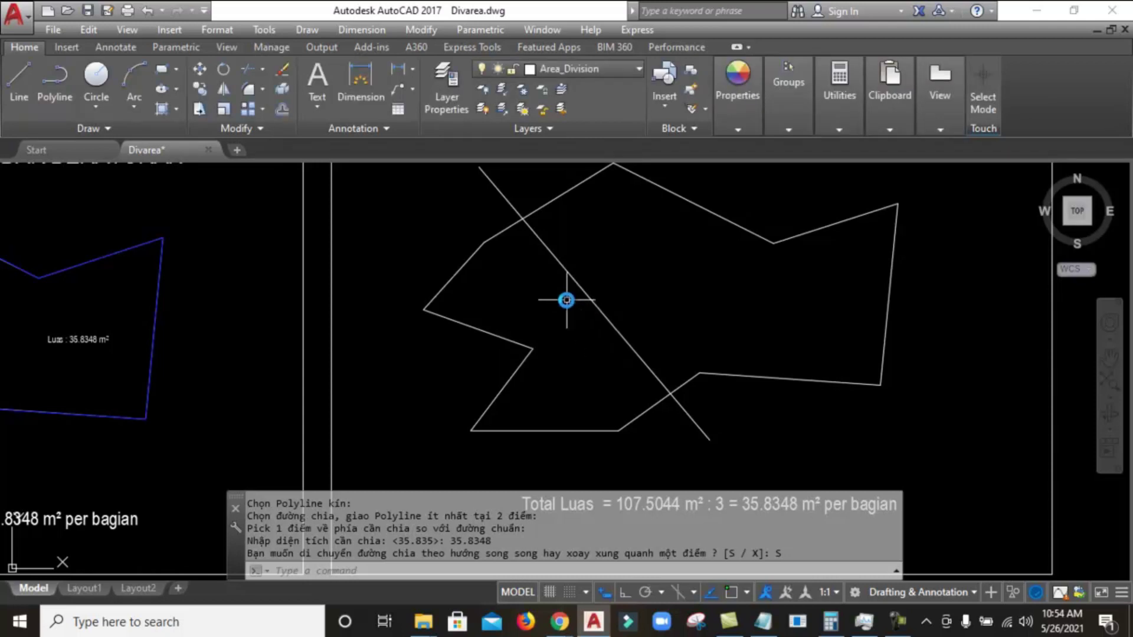
Hatch the cut-off left part of the polygon
{"action": "type", "text": "h"}
{"action": "key", "text": "Return"}
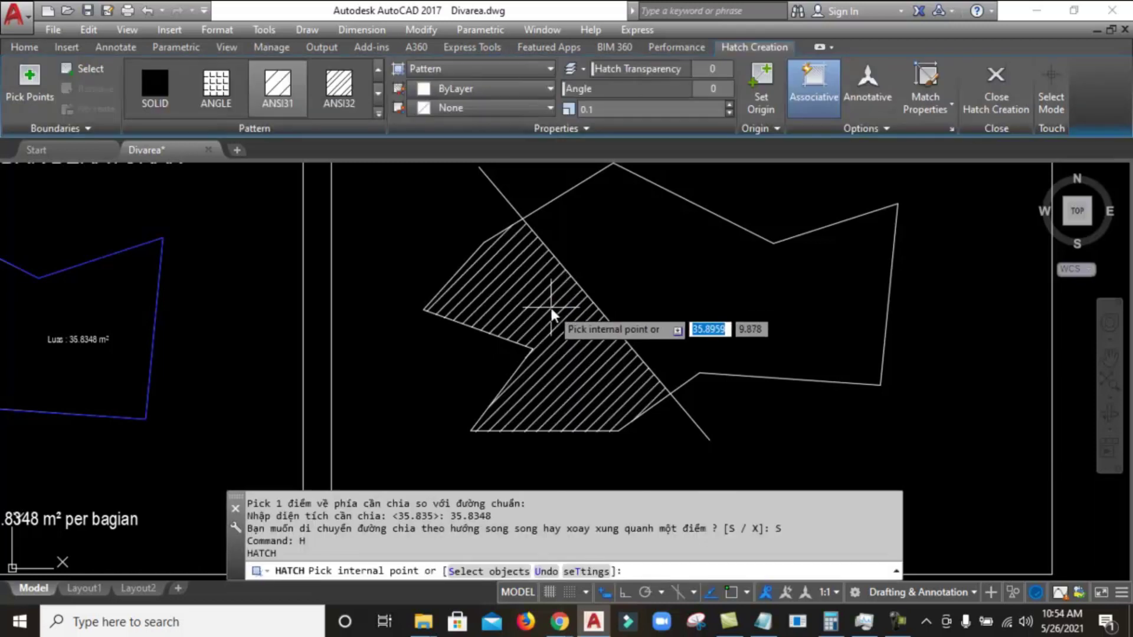
{"action": "left_click", "coordinate": [550, 305]}
{"action": "key", "text": "Return"}
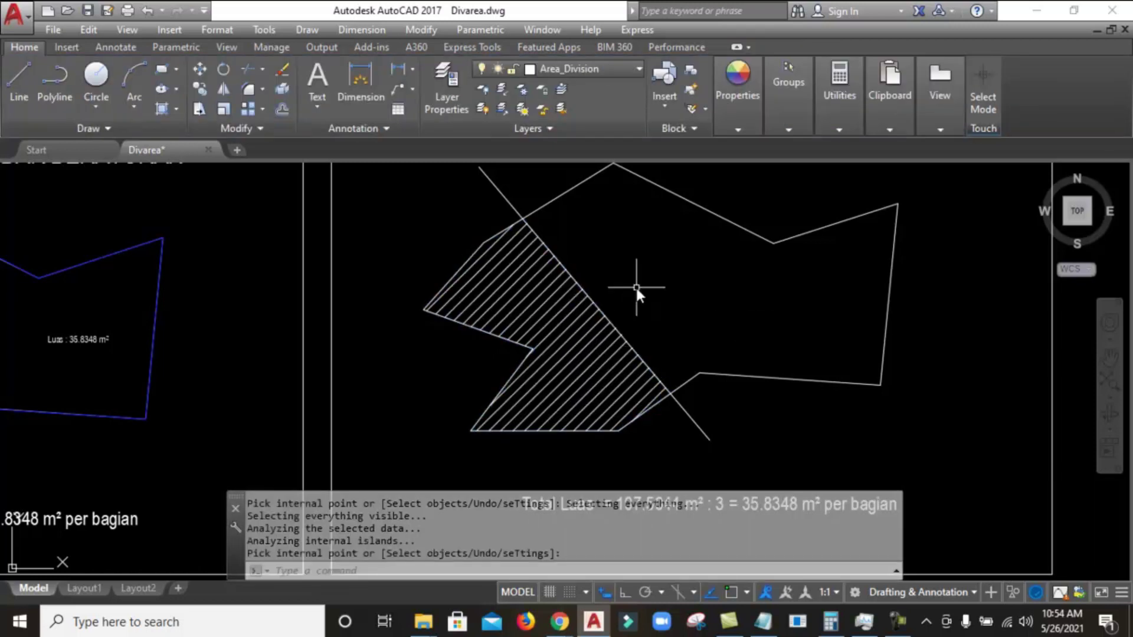
Select the hatch in Properties and confirm its area reads 35.8349
{"action": "type", "text": "ch"}
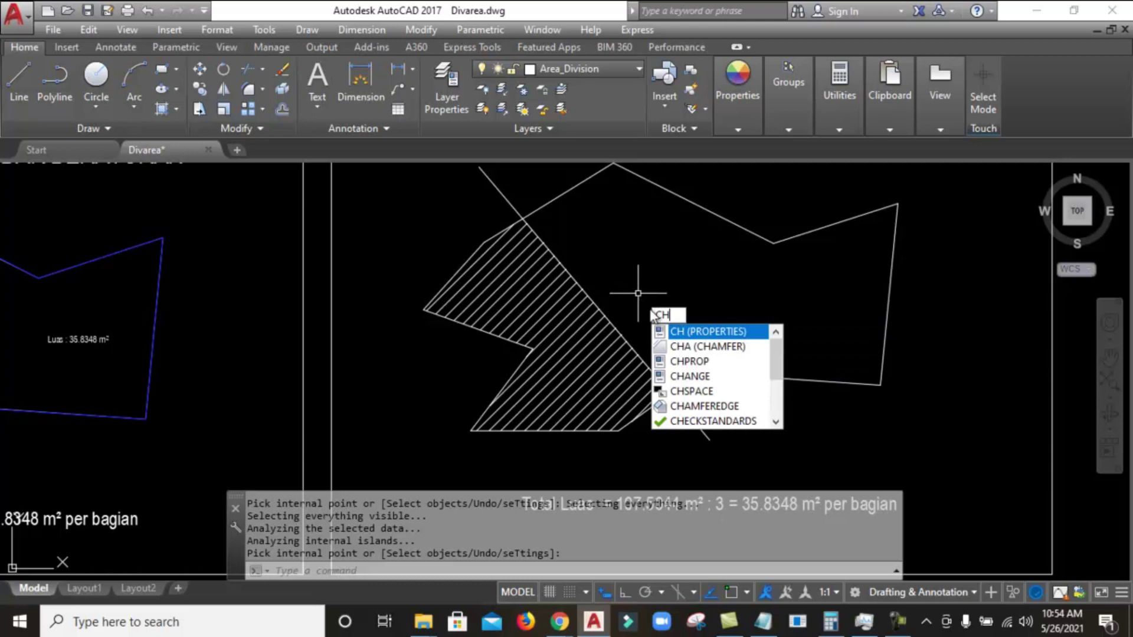
{"action": "key", "text": "Return"}
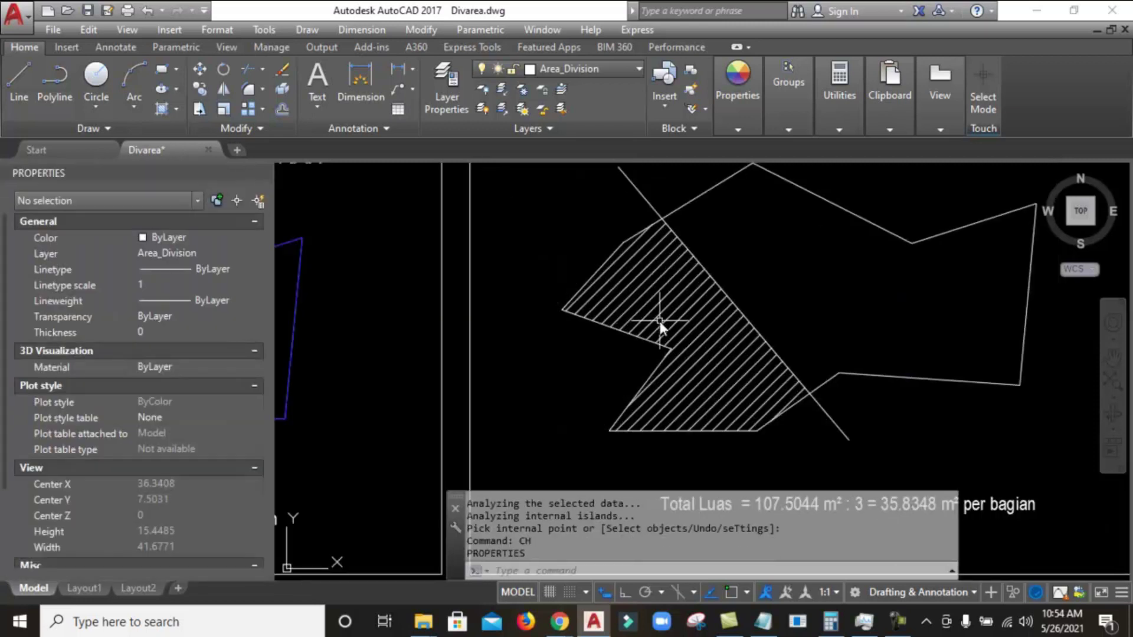
{"action": "scroll", "coordinate": [711, 312], "scroll_direction": "down", "scroll_amount": 2}
{"action": "scroll", "coordinate": [829, 440], "scroll_direction": "up", "scroll_amount": 2}
{"action": "scroll", "coordinate": [861, 458], "scroll_direction": "up", "scroll_amount": 4}
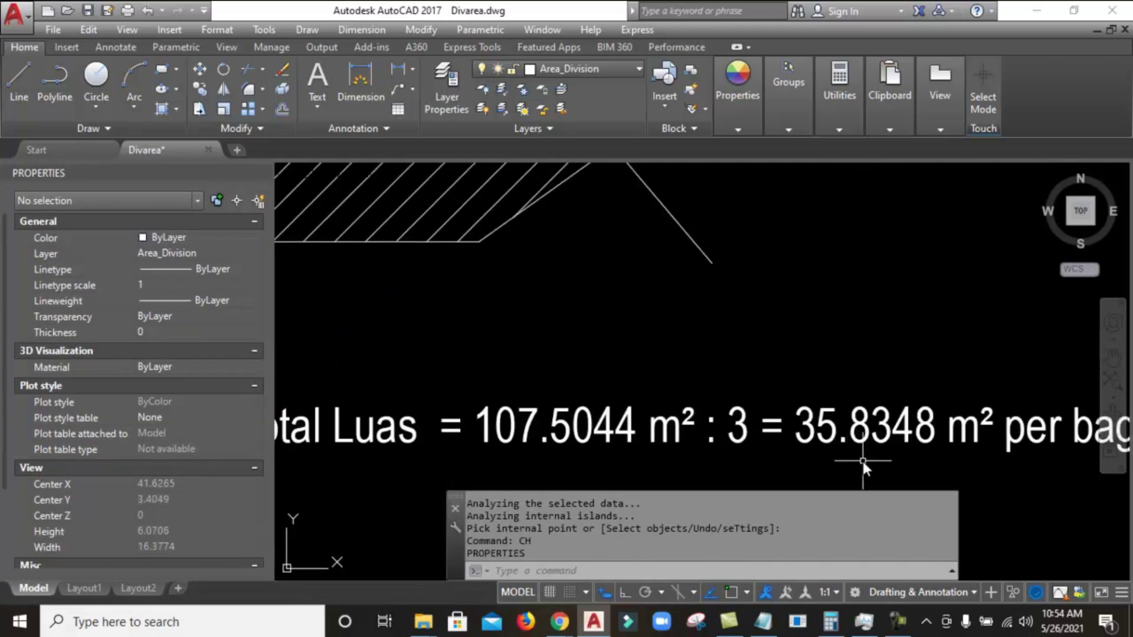
{"action": "scroll", "coordinate": [940, 467], "scroll_direction": "down", "scroll_amount": 3}
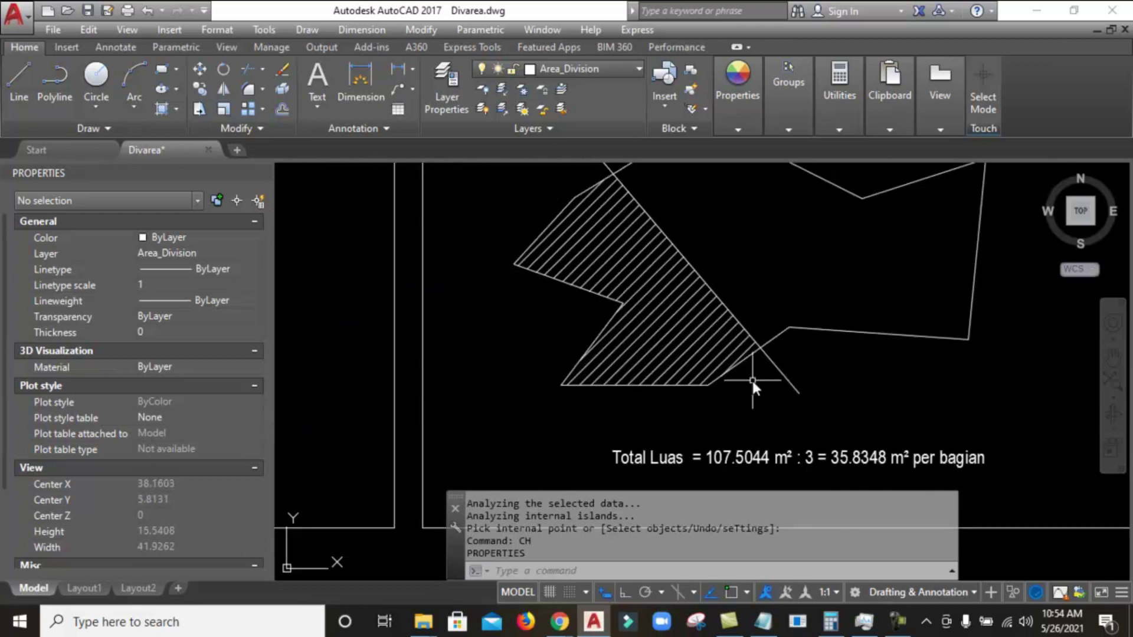
{"action": "left_click", "coordinate": [614, 267]}
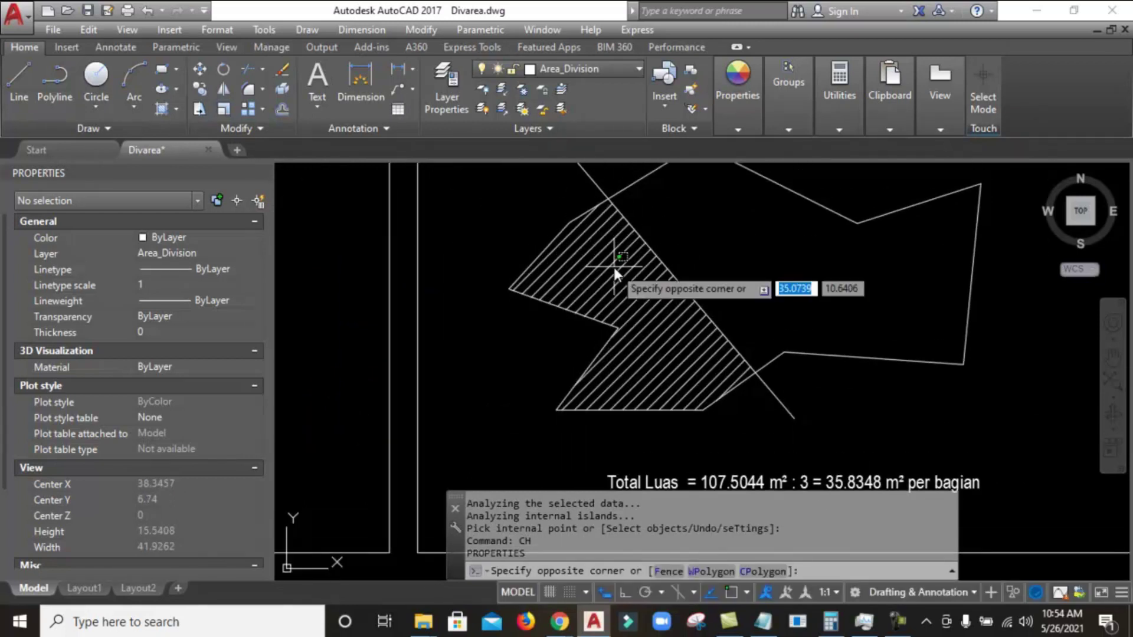
{"action": "left_click", "coordinate": [609, 267]}
{"action": "scroll", "coordinate": [171, 410], "scroll_direction": "down", "scroll_amount": 3}
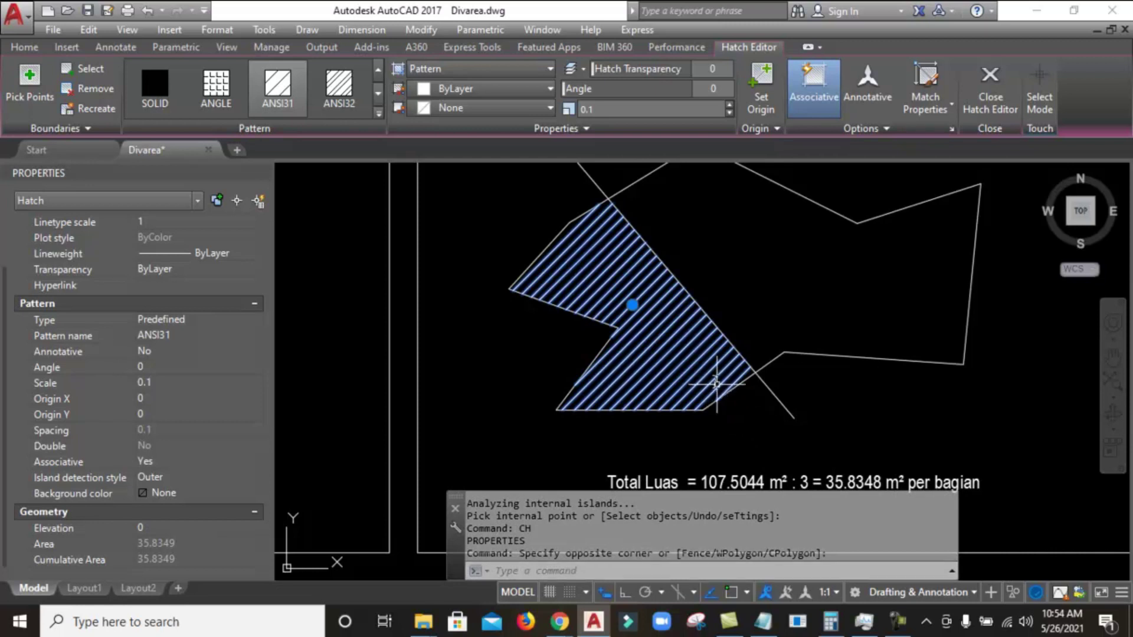
{"action": "scroll", "coordinate": [686, 349], "scroll_direction": "down", "scroll_amount": 2}
{"action": "scroll", "coordinate": [513, 299], "scroll_direction": "down", "scroll_amount": 2}
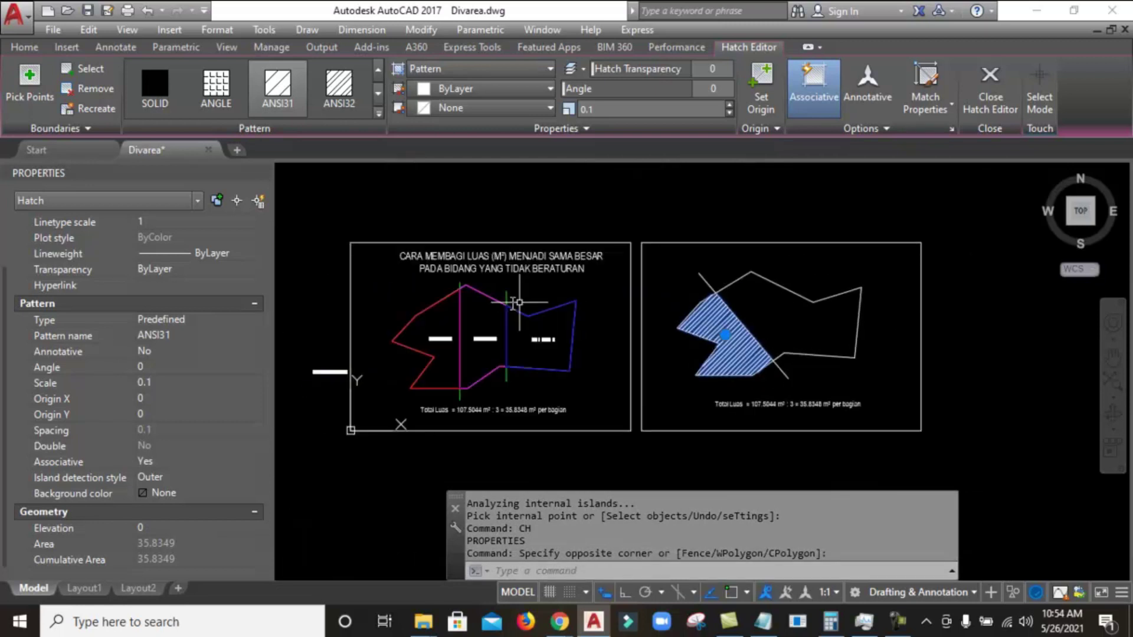
Pan to compare the reference drawing with the hatched polygon, then clear the hatch selection
{"action": "scroll", "coordinate": [490, 307], "scroll_direction": "up", "scroll_amount": 2}
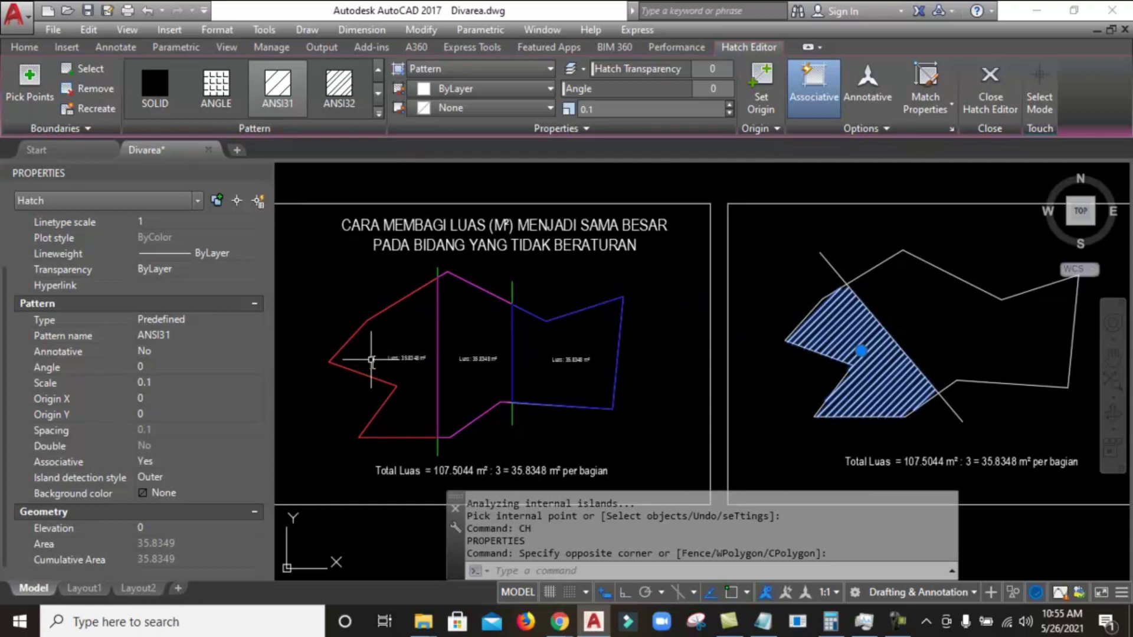
{"action": "middle_click_drag", "start_coordinate": [877, 421], "coordinate": [791, 397]}
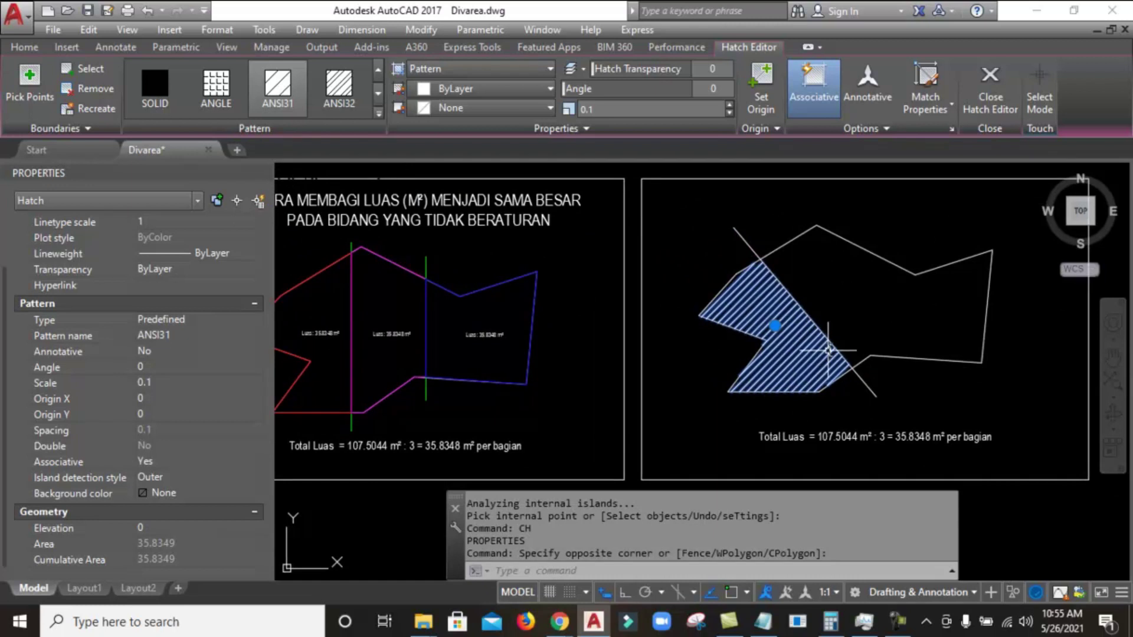
{"action": "middle_click_drag", "start_coordinate": [832, 348], "coordinate": [847, 366]}
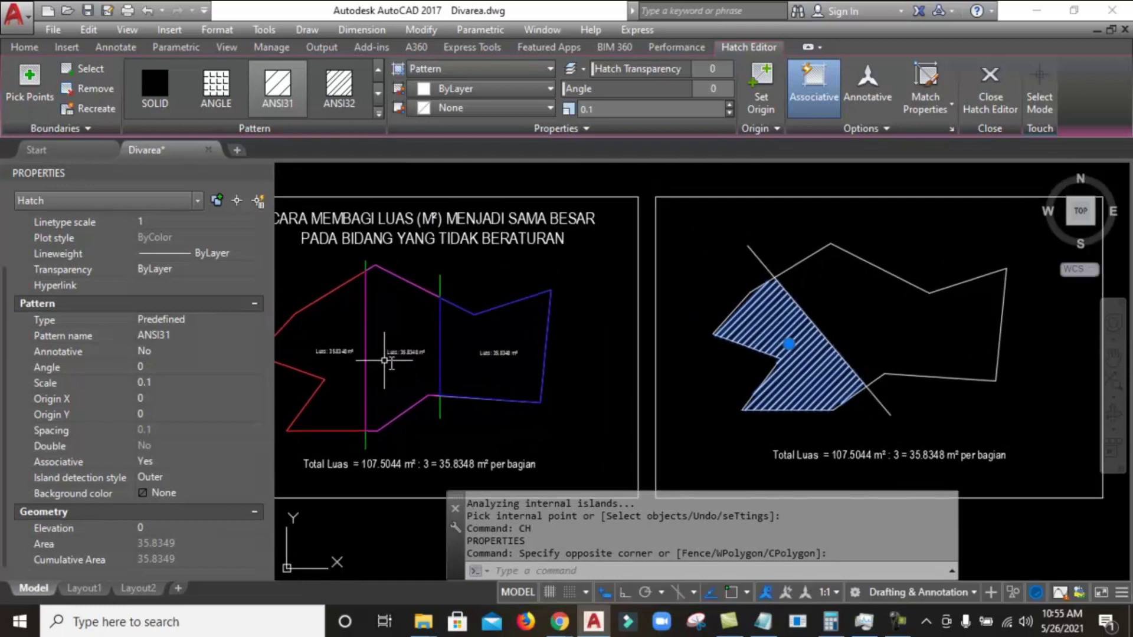
{"action": "middle_click_drag", "start_coordinate": [774, 354], "coordinate": [673, 335]}
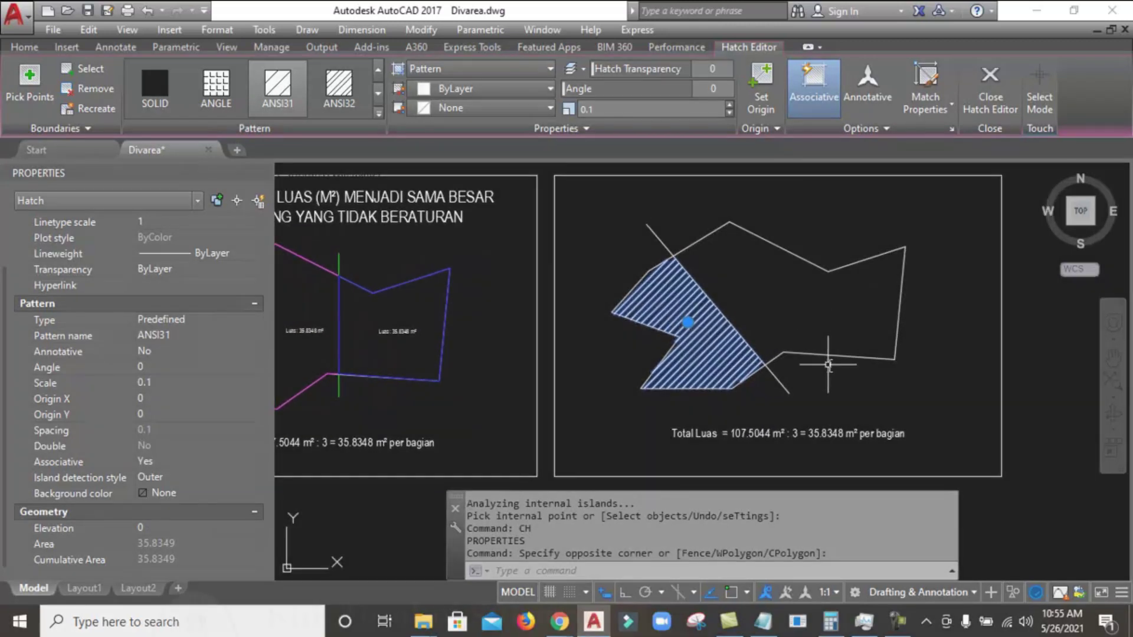
{"action": "key", "text": "Escape"}
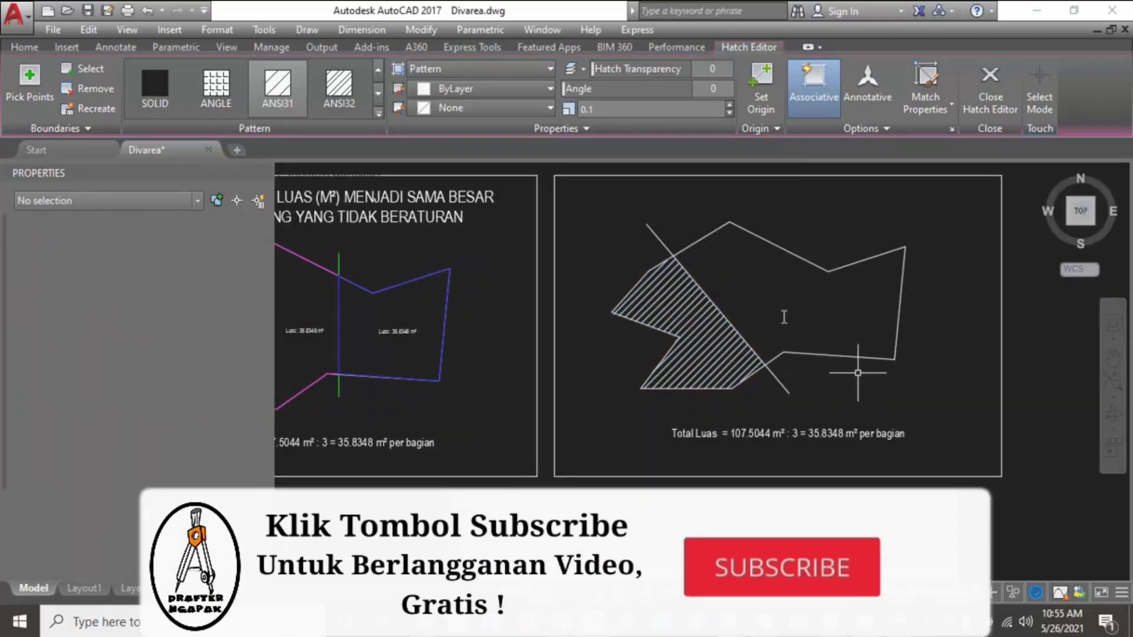
{"action": "scroll", "coordinate": [752, 264], "scroll_direction": "up", "scroll_amount": 2}
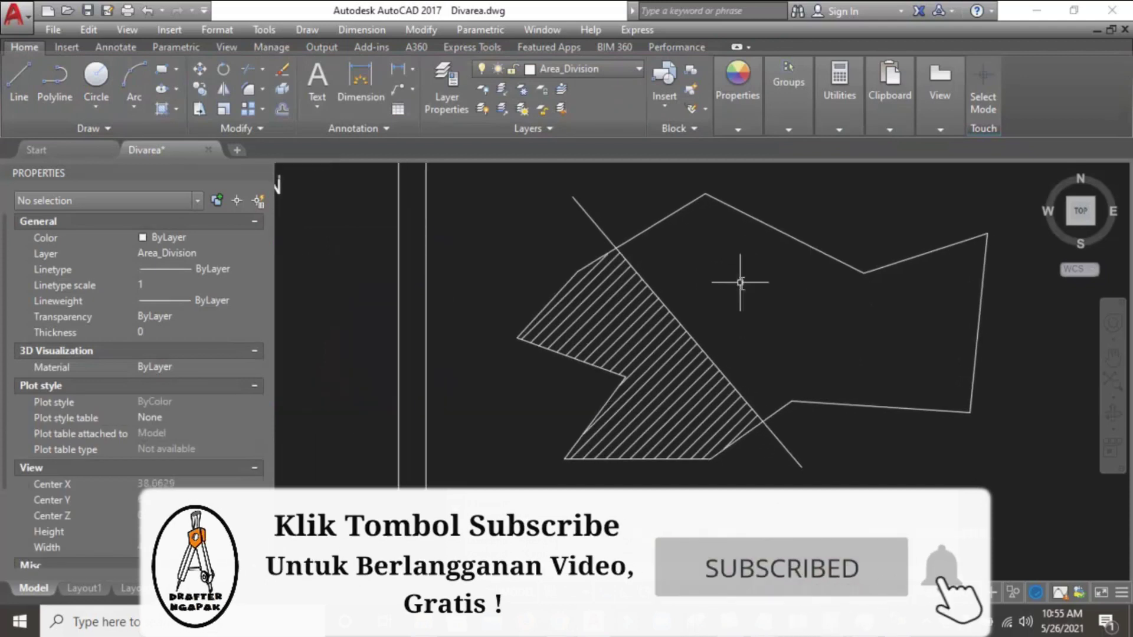
{"action": "scroll", "coordinate": [753, 264], "scroll_direction": "down", "scroll_amount": 2}
{"action": "scroll", "coordinate": [756, 277], "scroll_direction": "up", "scroll_amount": 2}
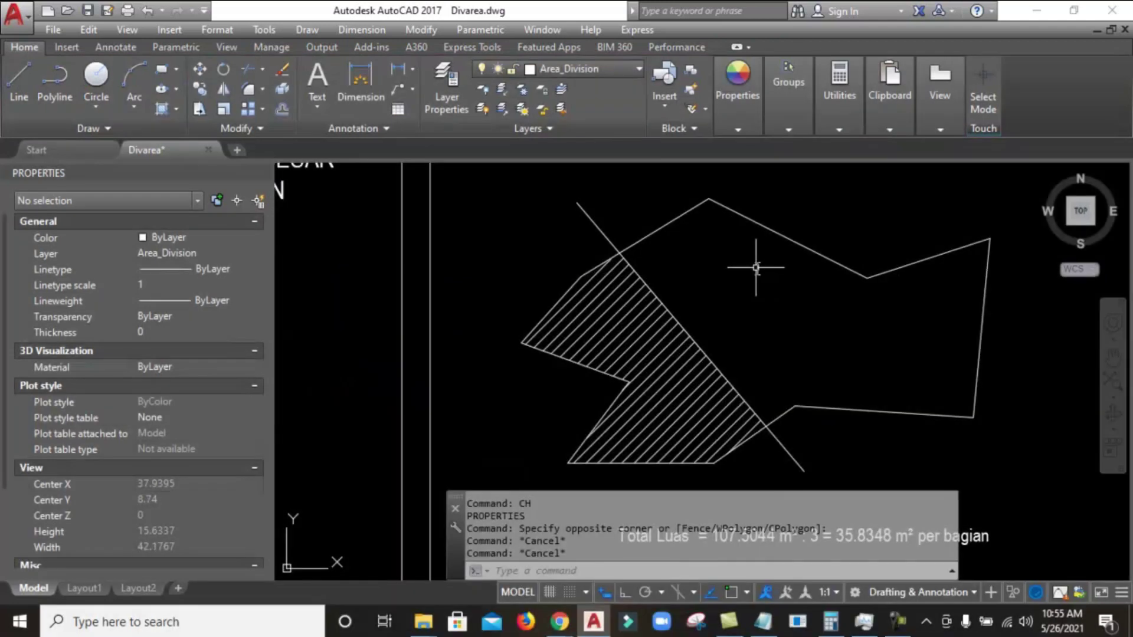
{"action": "scroll", "coordinate": [759, 263], "scroll_direction": "down", "scroll_amount": 2}
Start a line with its first point above the polygon's right portion
{"action": "type", "text": "l"}
{"action": "key", "text": "Return"}
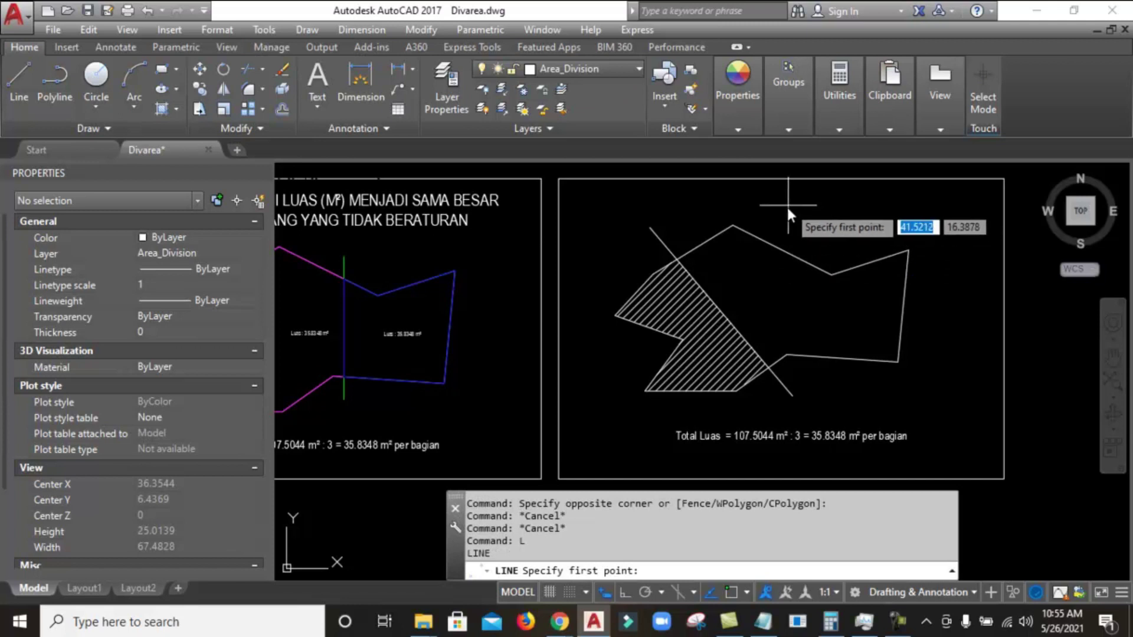
{"action": "left_click", "coordinate": [795, 209]}
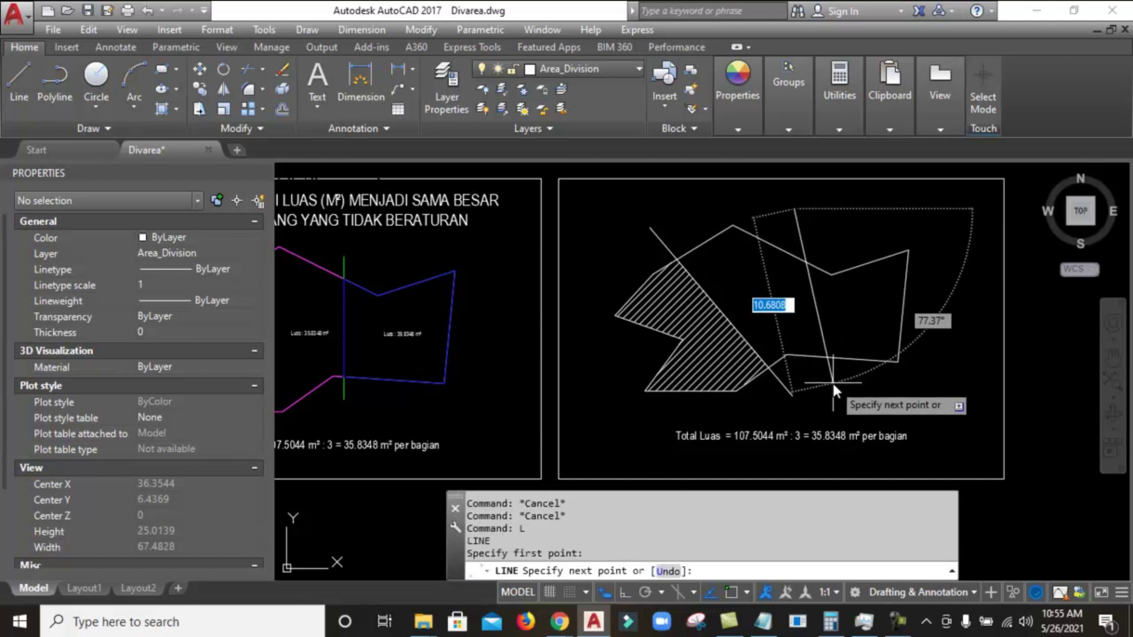
Finish the cutting line below the polygon's right portion and end LINE
{"action": "left_click", "coordinate": [848, 394]}
{"action": "key", "text": "Escape"}
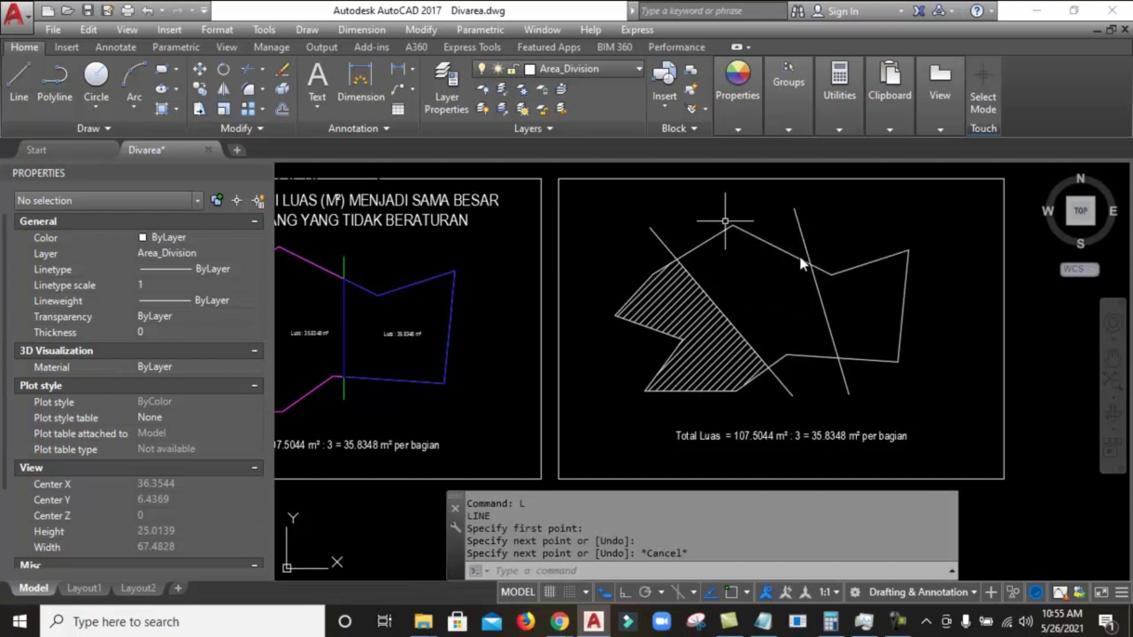
{"action": "scroll", "coordinate": [738, 248], "scroll_direction": "up", "scroll_amount": 2}
{"action": "scroll", "coordinate": [708, 232], "scroll_direction": "down", "scroll_amount": 2}
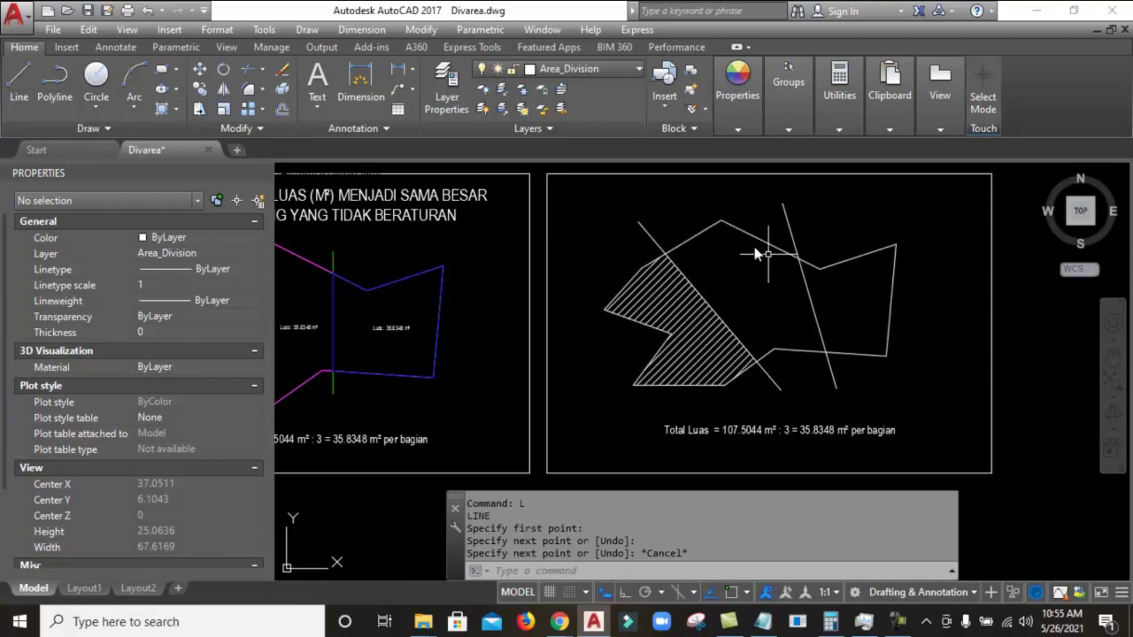
{"action": "scroll", "coordinate": [697, 299], "scroll_direction": "up", "scroll_amount": 2}
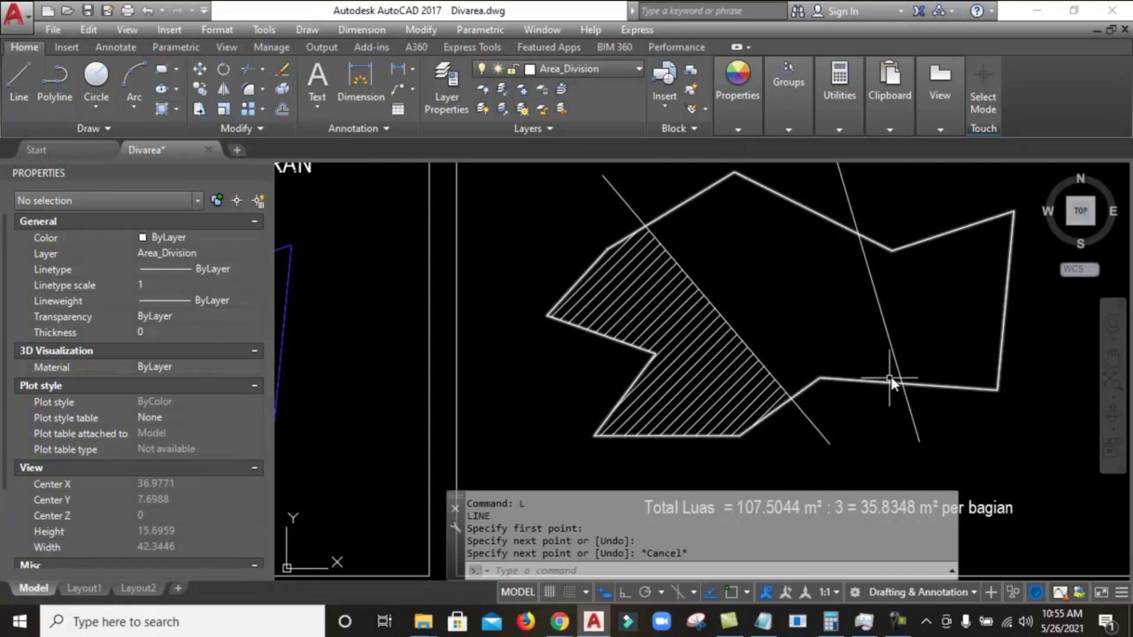
{"action": "scroll", "coordinate": [891, 380], "scroll_direction": "down", "scroll_amount": 2}
{"action": "scroll", "coordinate": [893, 407], "scroll_direction": "up", "scroll_amount": 4}
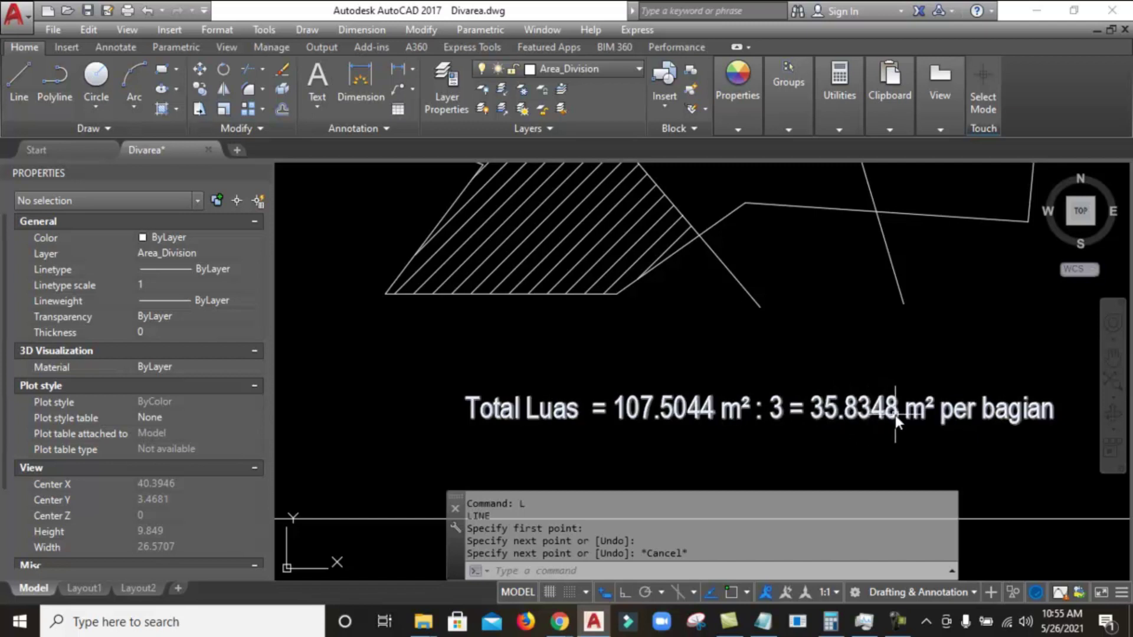
{"action": "scroll", "coordinate": [894, 416], "scroll_direction": "down", "scroll_amount": 3}
{"action": "scroll", "coordinate": [791, 433], "scroll_direction": "down", "scroll_amount": 1}
Zoom to the '35.8348 m2 x 2 = 71.6696' calculation note and select it
{"action": "scroll", "coordinate": [716, 273], "scroll_direction": "up", "scroll_amount": 2}
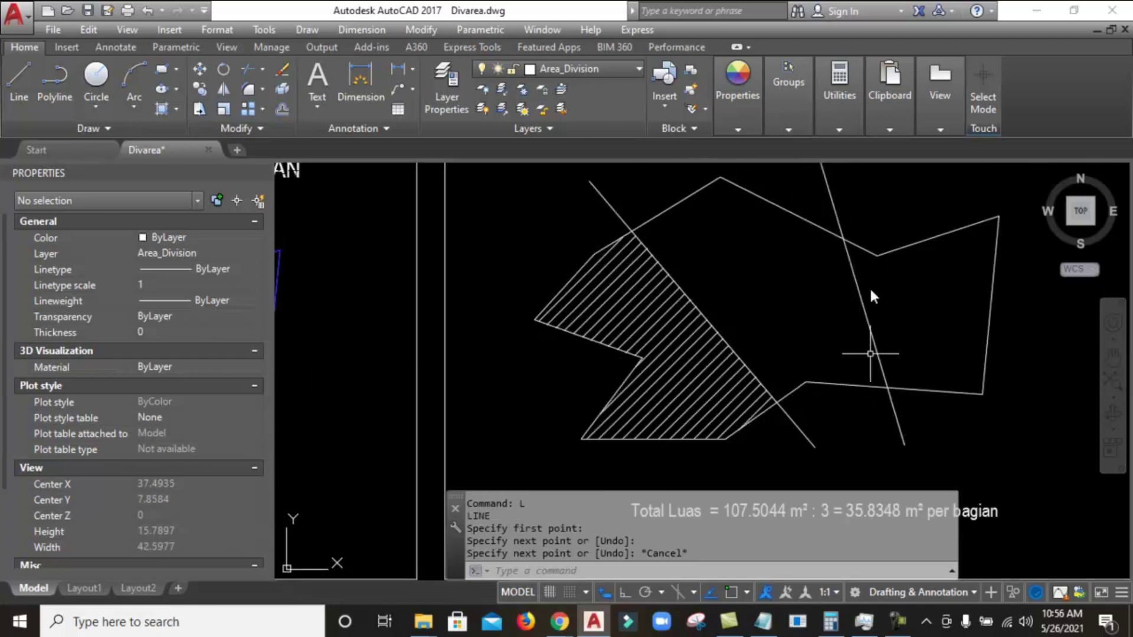
{"action": "scroll", "coordinate": [759, 341], "scroll_direction": "down", "scroll_amount": 3}
{"action": "scroll", "coordinate": [822, 427], "scroll_direction": "up", "scroll_amount": 5}
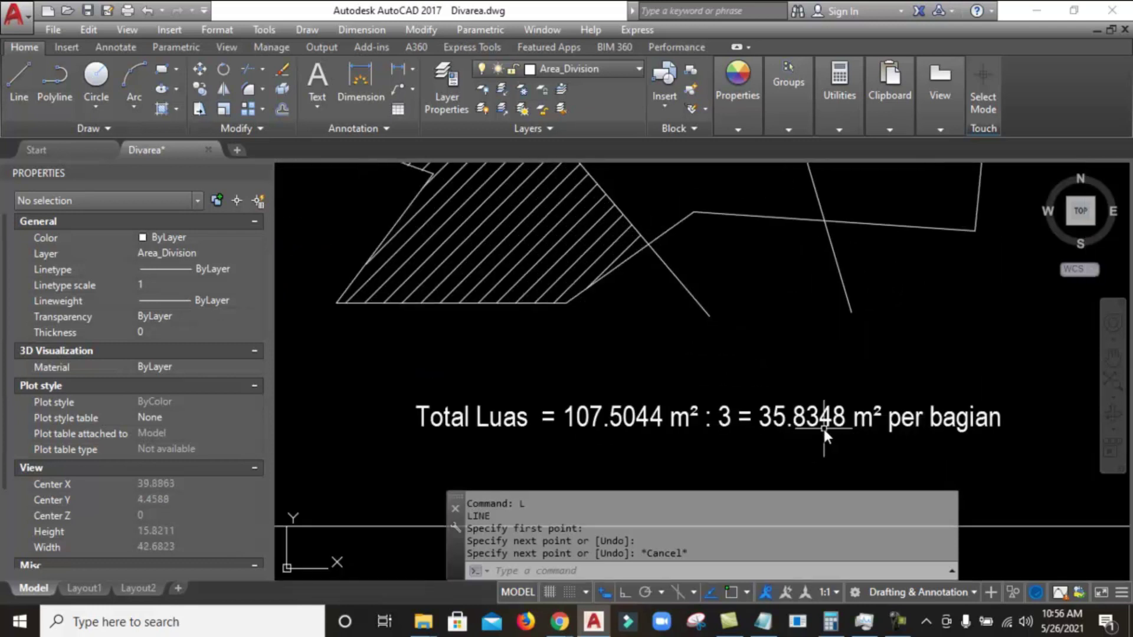
{"action": "scroll", "coordinate": [909, 414], "scroll_direction": "down", "scroll_amount": 5}
{"action": "scroll", "coordinate": [433, 385], "scroll_direction": "up", "scroll_amount": 6}
{"action": "scroll", "coordinate": [430, 353], "scroll_direction": "up", "scroll_amount": 2}
{"action": "scroll", "coordinate": [390, 352], "scroll_direction": "up", "scroll_amount": 2}
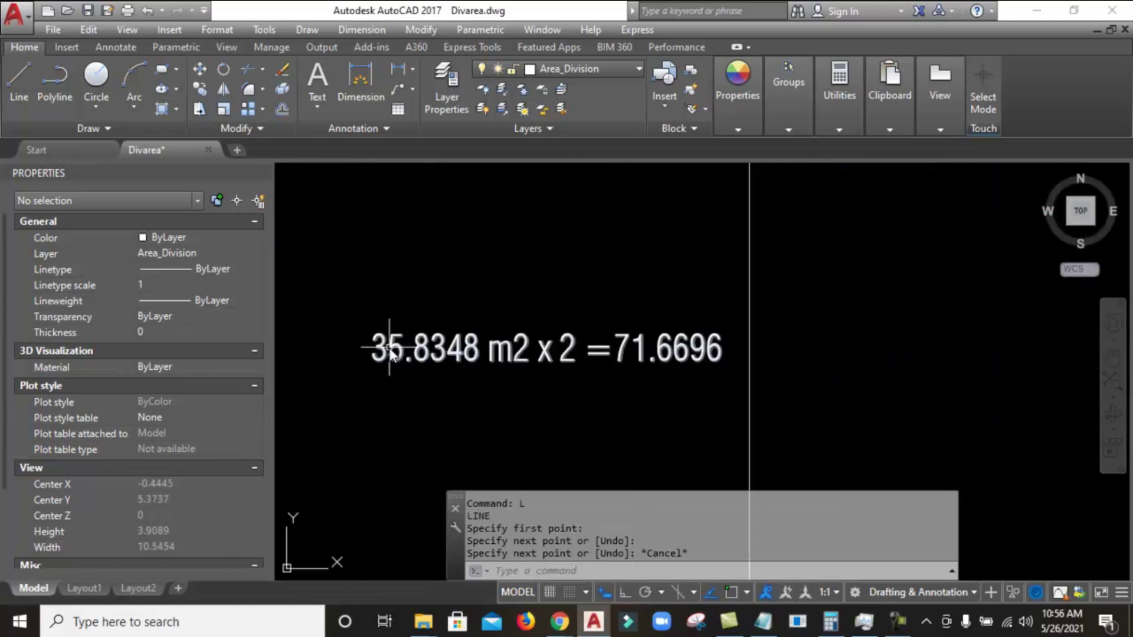
{"action": "left_click", "coordinate": [671, 350]}
Open the calculation note, highlight its 71.6696 value, and close the editor
{"action": "double_click", "coordinate": [624, 354]}
{"action": "left_click_drag", "start_coordinate": [615, 351], "coordinate": [728, 355]}
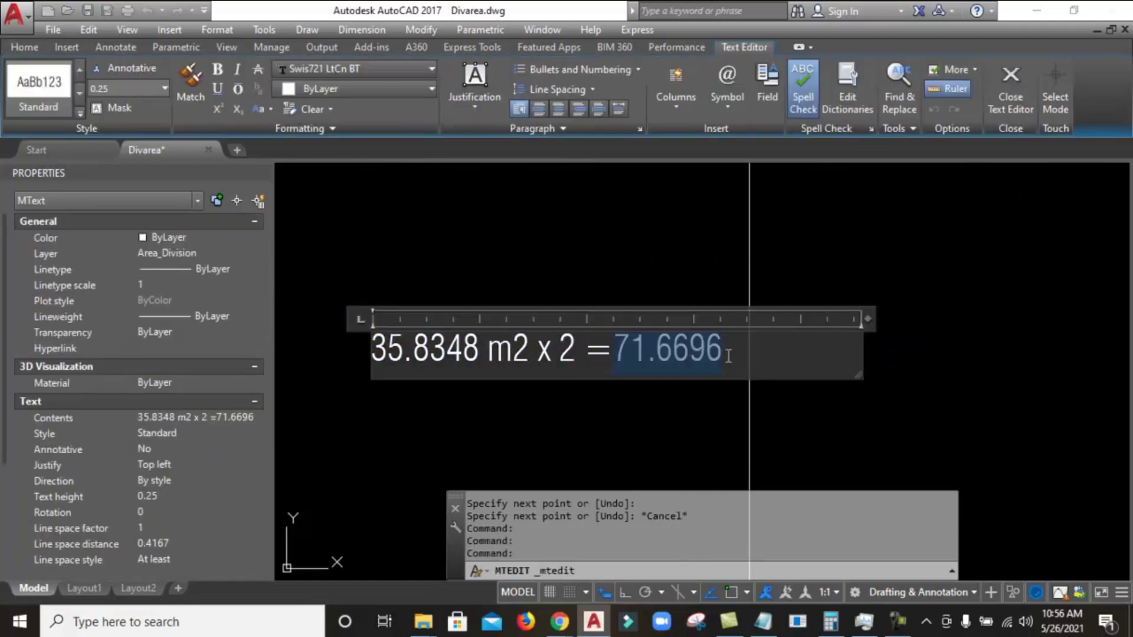
{"action": "left_click", "coordinate": [705, 454]}
Zoom back in on the polygon and its two dividing lines
{"action": "scroll", "coordinate": [564, 370], "scroll_direction": "down", "scroll_amount": 1}
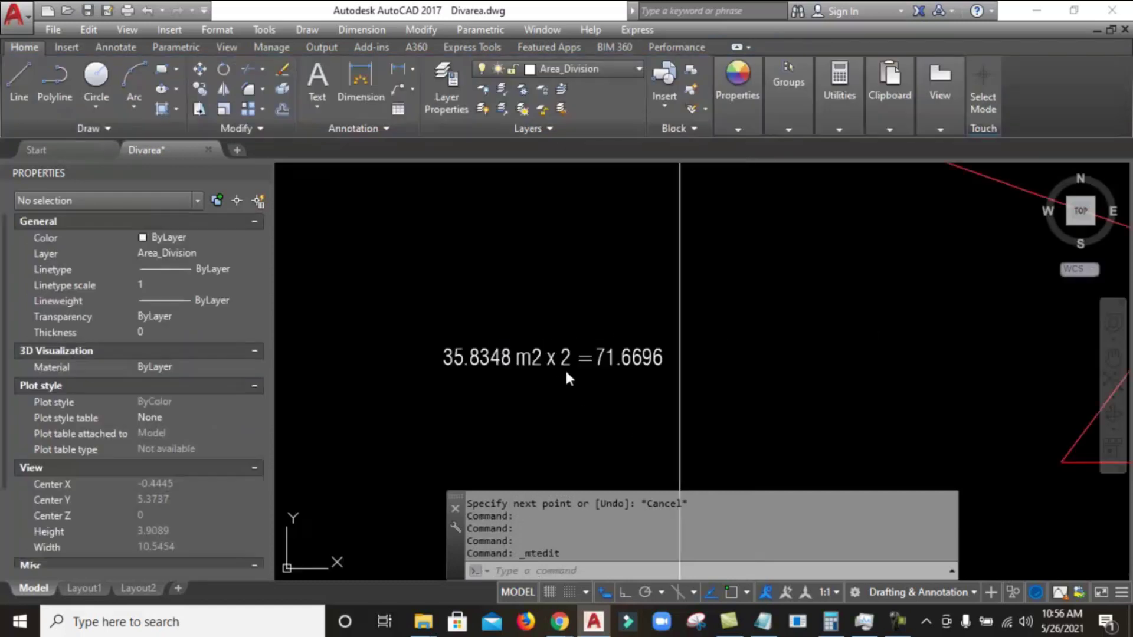
{"action": "scroll", "coordinate": [590, 363], "scroll_direction": "down", "scroll_amount": 5}
{"action": "scroll", "coordinate": [983, 337], "scroll_direction": "up", "scroll_amount": 4}
{"action": "scroll", "coordinate": [869, 310], "scroll_direction": "down", "scroll_amount": 1}
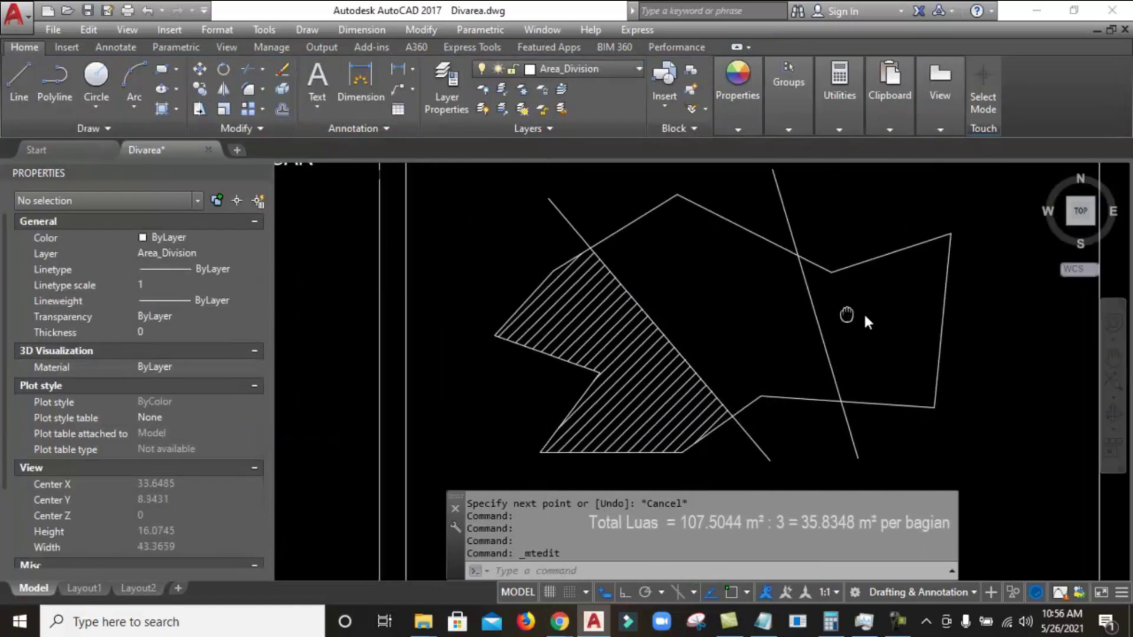
{"action": "scroll", "coordinate": [862, 311], "scroll_direction": "up", "scroll_amount": 1}
Run CD on the closed polygon with the right dividing line, target area 71.6696
{"action": "type", "text": "co"}
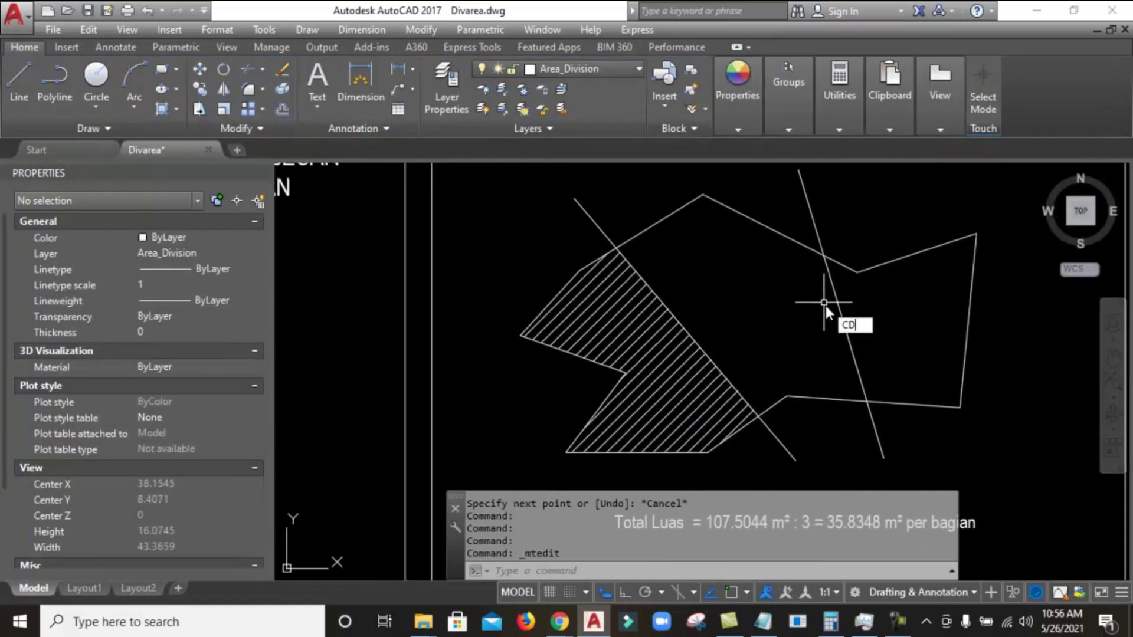
{"action": "key", "text": "Escape"}
{"action": "type", "text": "cd"}
{"action": "key", "text": "Return"}
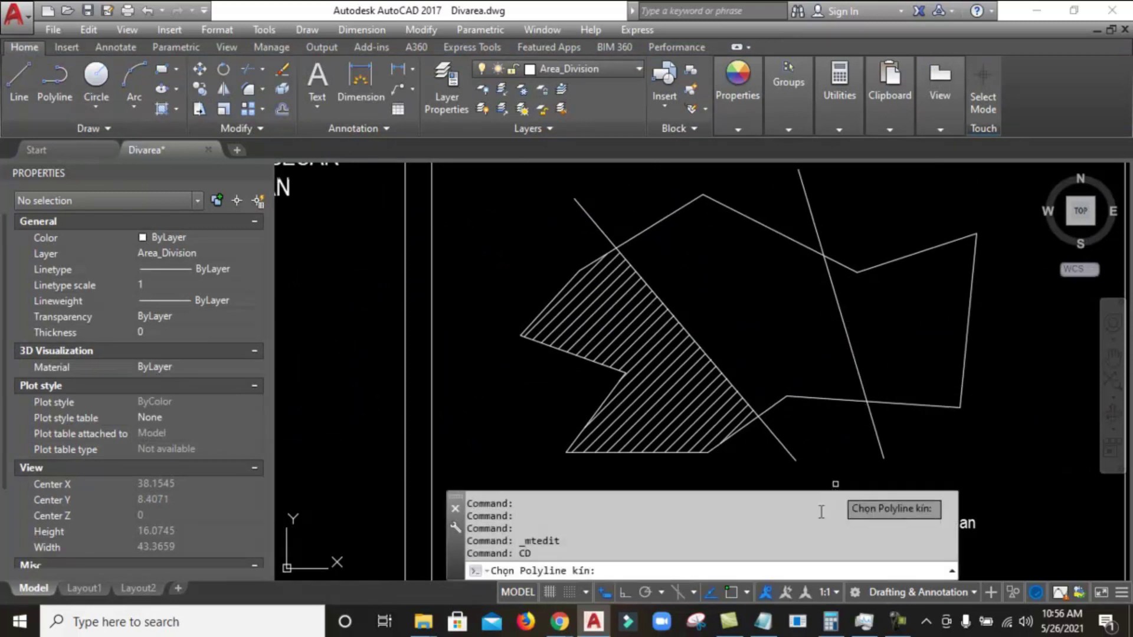
{"action": "left_click", "coordinate": [916, 406]}
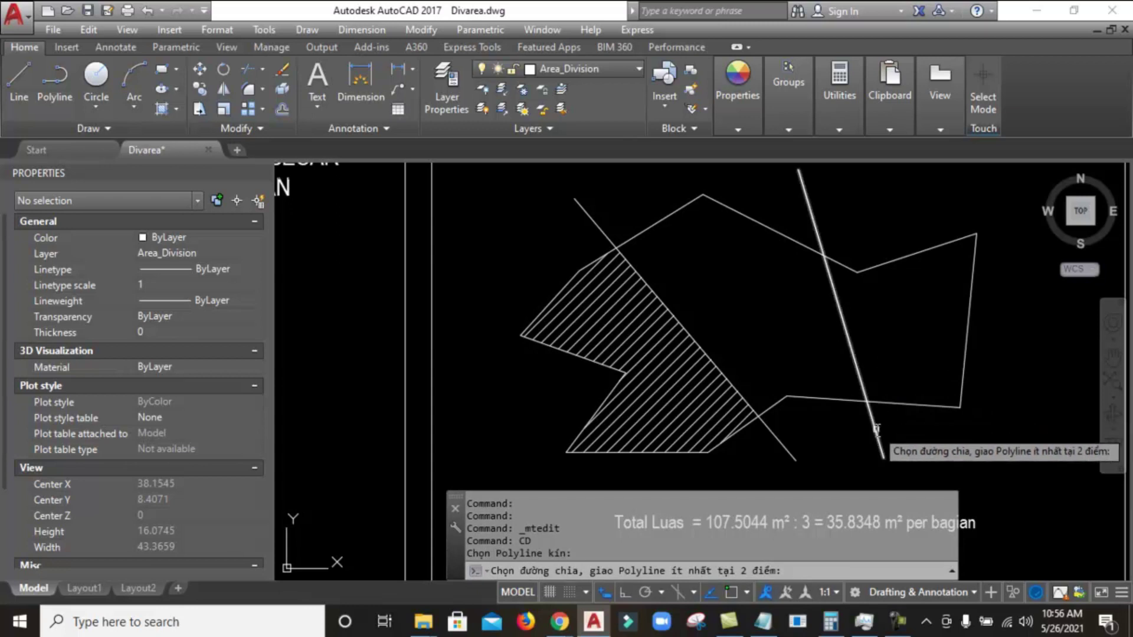
{"action": "left_click", "coordinate": [877, 430]}
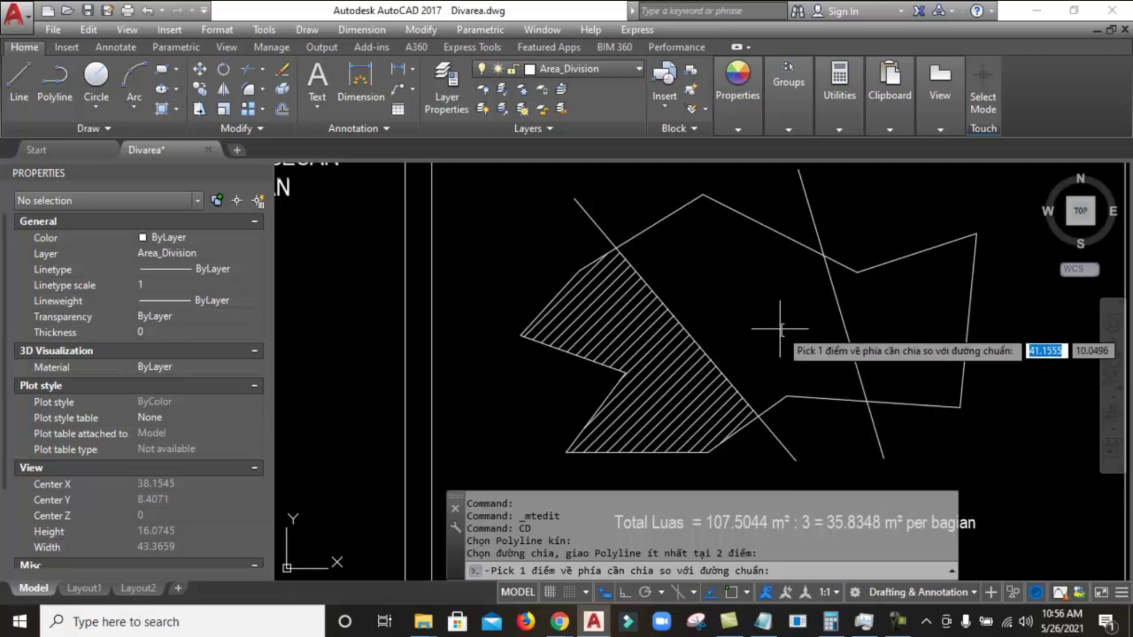
{"action": "left_click", "coordinate": [806, 309]}
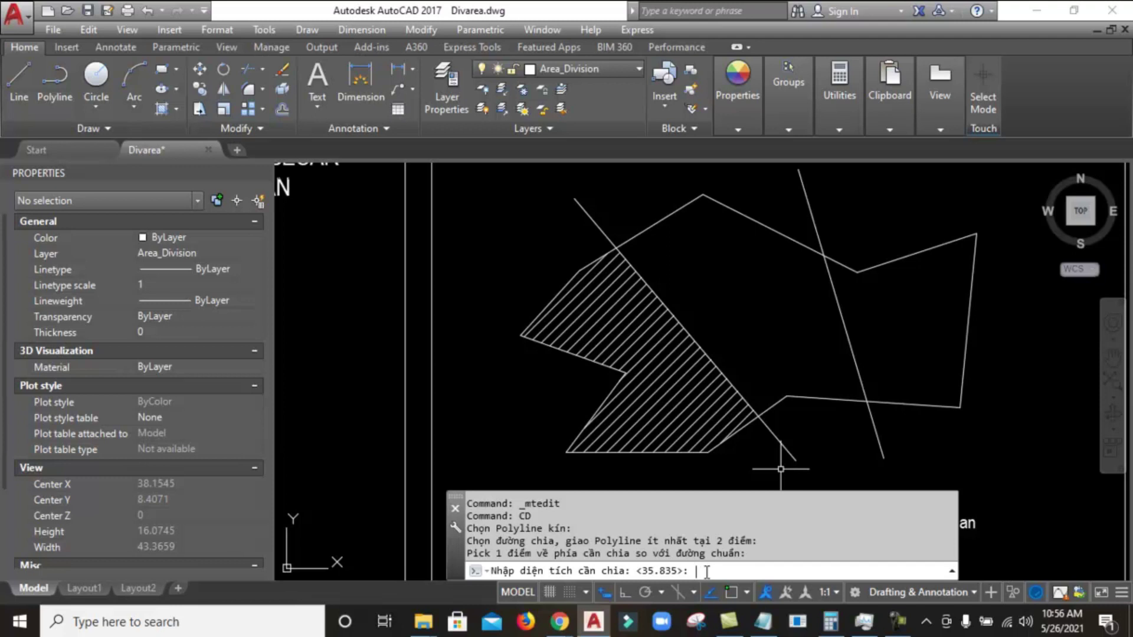
{"action": "type", "text": "71.6696"}
{"action": "key", "text": "Return"}
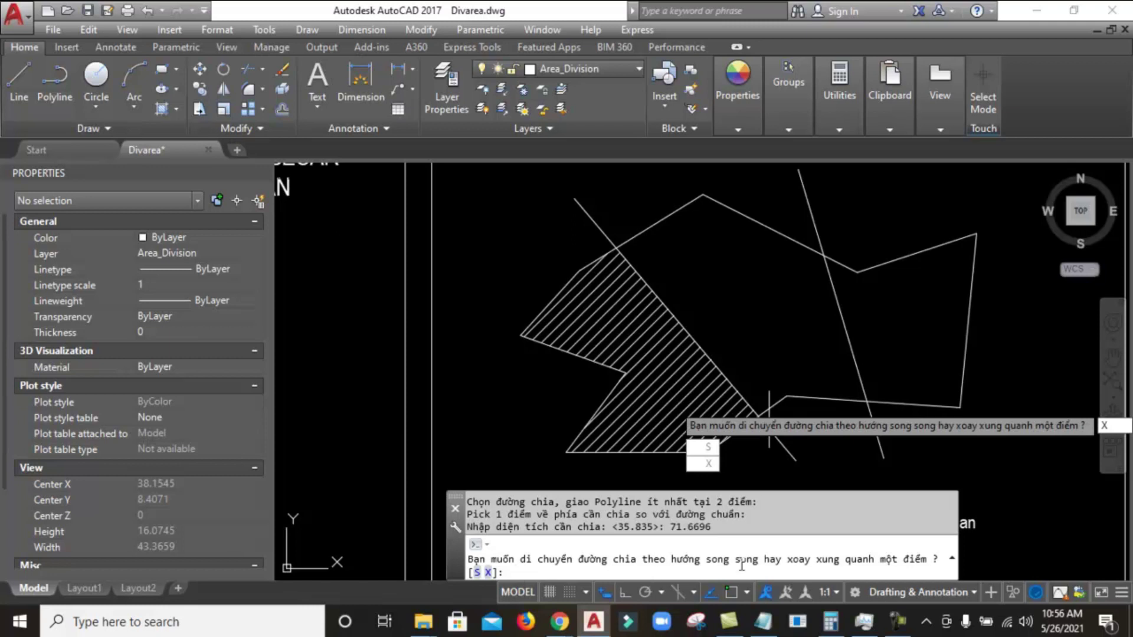
Rotate the right dividing line about its lower-edge intersection and dismiss the Xong! message
{"action": "left_click", "coordinate": [714, 469]}
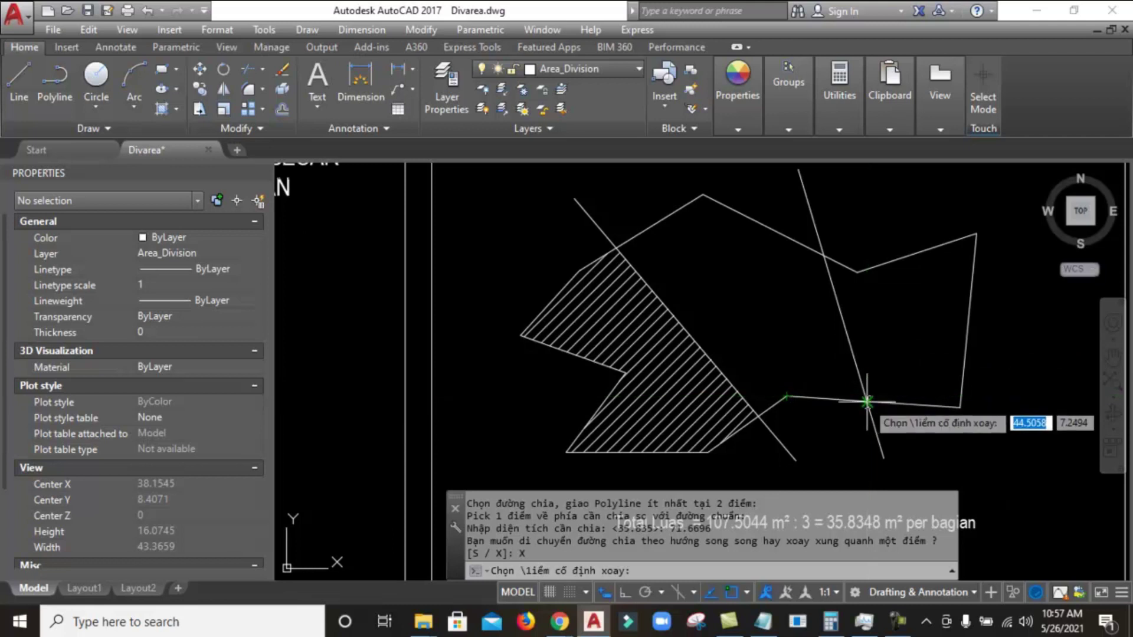
{"action": "left_click", "coordinate": [867, 402]}
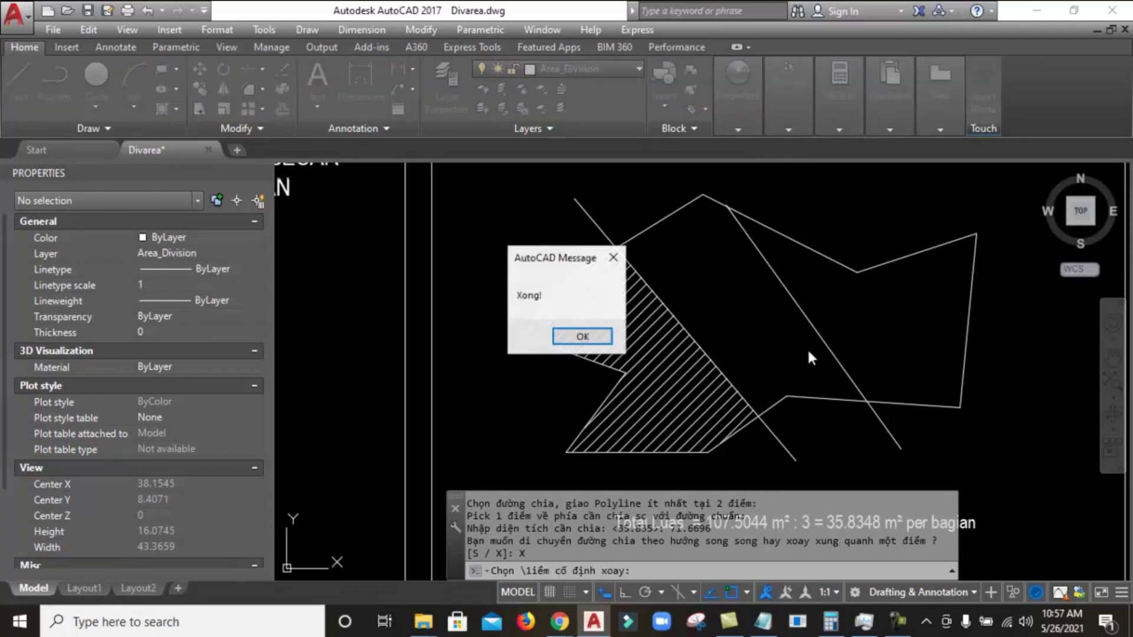
{"action": "left_click", "coordinate": [578, 335]}
{"action": "scroll", "coordinate": [734, 210], "scroll_direction": "up", "scroll_amount": 3}
{"action": "scroll", "coordinate": [708, 215], "scroll_direction": "up", "scroll_amount": 5}
{"action": "scroll", "coordinate": [684, 227], "scroll_direction": "up", "scroll_amount": 5}
Regenerate the drawing and adjust the zoom on the polygon
{"action": "type", "text": "re"}
{"action": "key", "text": "Return"}
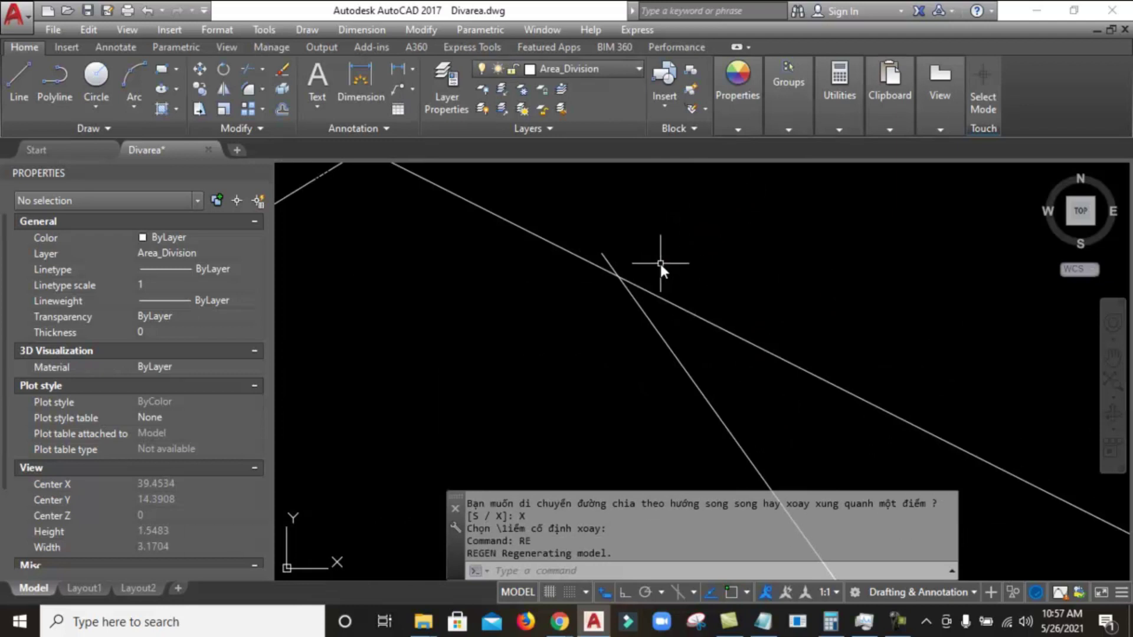
{"action": "scroll", "coordinate": [613, 249], "scroll_direction": "down", "scroll_amount": 10}
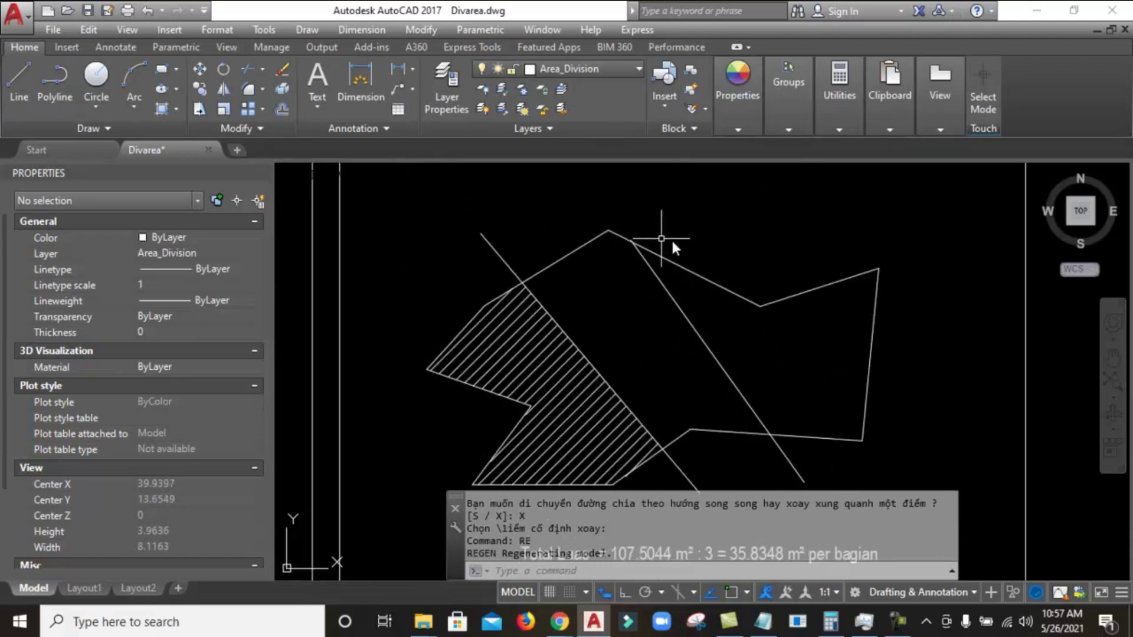
{"action": "scroll", "coordinate": [685, 264], "scroll_direction": "down", "scroll_amount": 1}
{"action": "scroll", "coordinate": [635, 311], "scroll_direction": "up", "scroll_amount": 1}
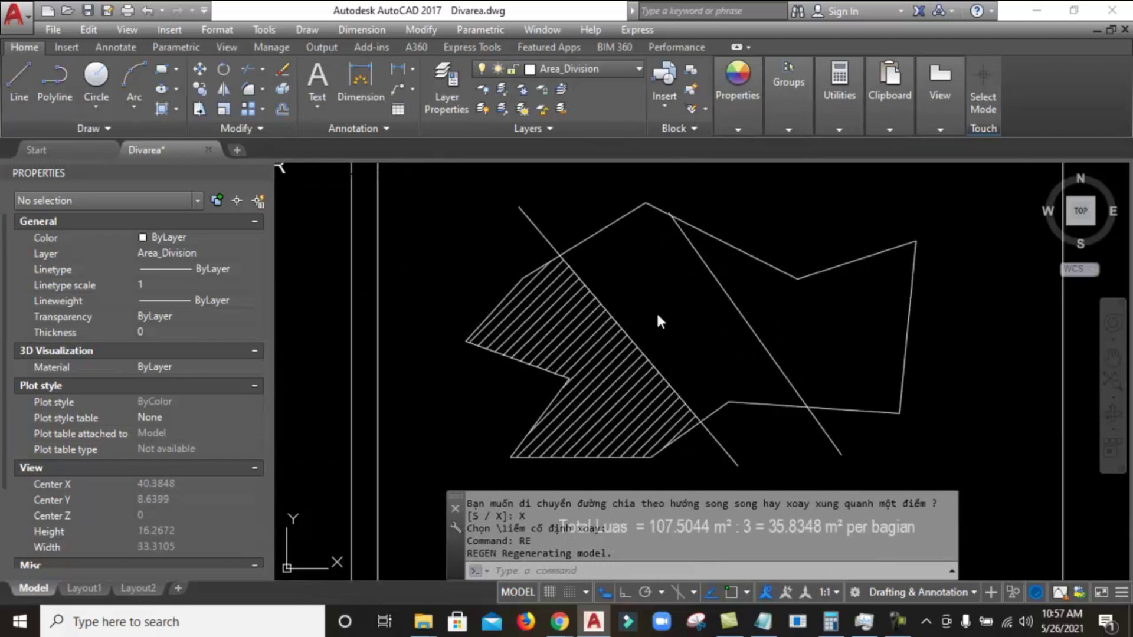
Hatch the middle part of the polygon and confirm its area reads 35.8348
{"action": "type", "text": "h"}
{"action": "key", "text": "Return"}
{"action": "left_click", "coordinate": [668, 303]}
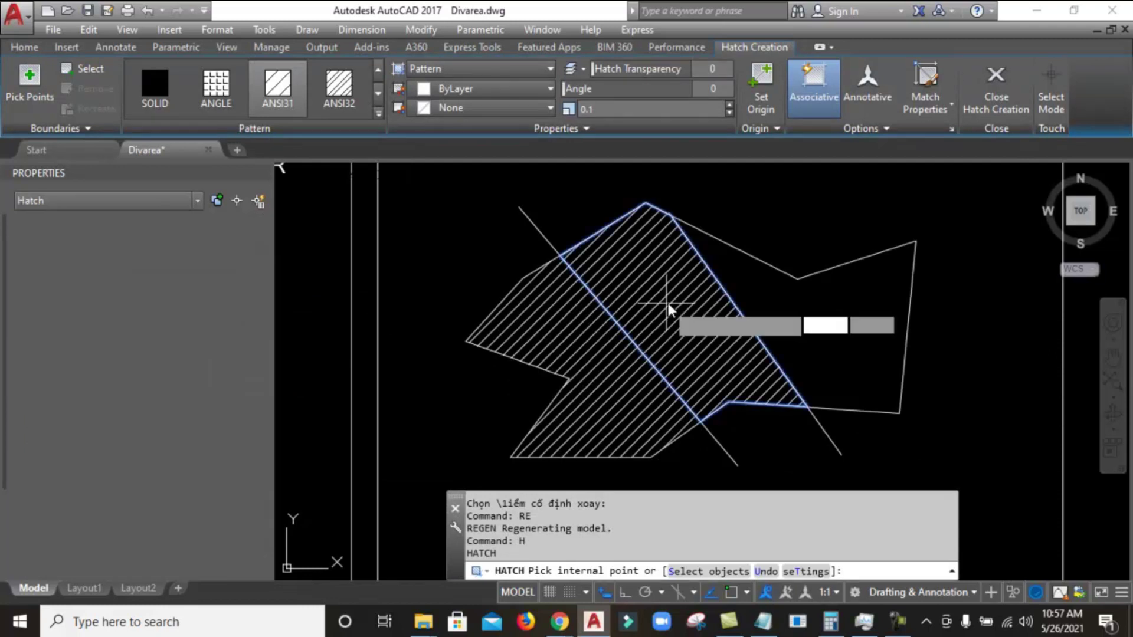
{"action": "key", "text": "Return"}
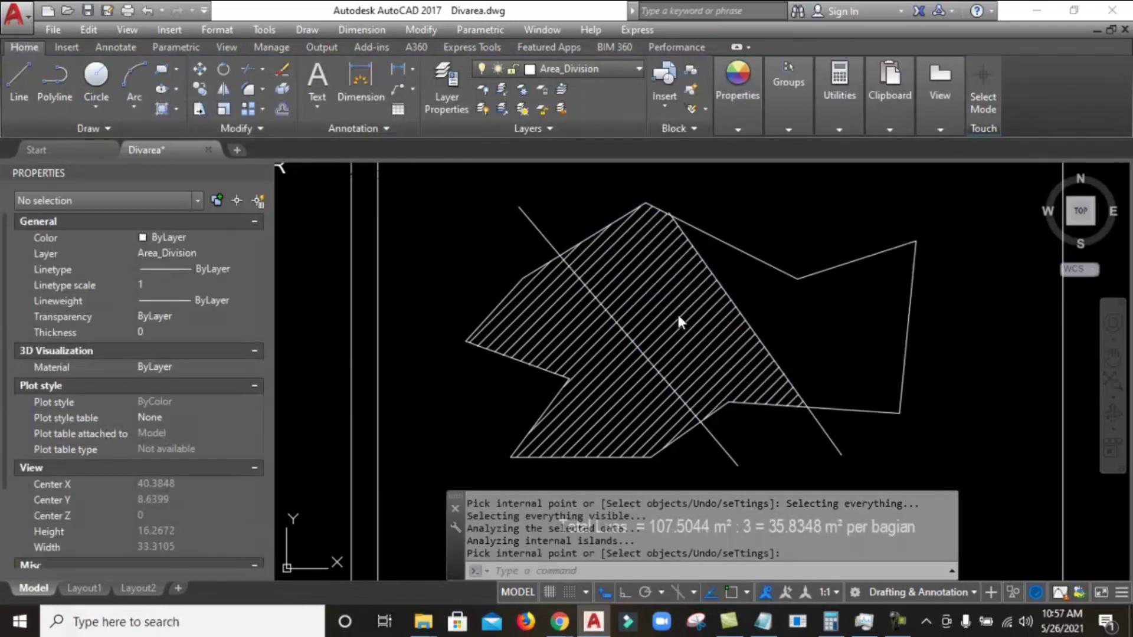
{"action": "left_click", "coordinate": [678, 313]}
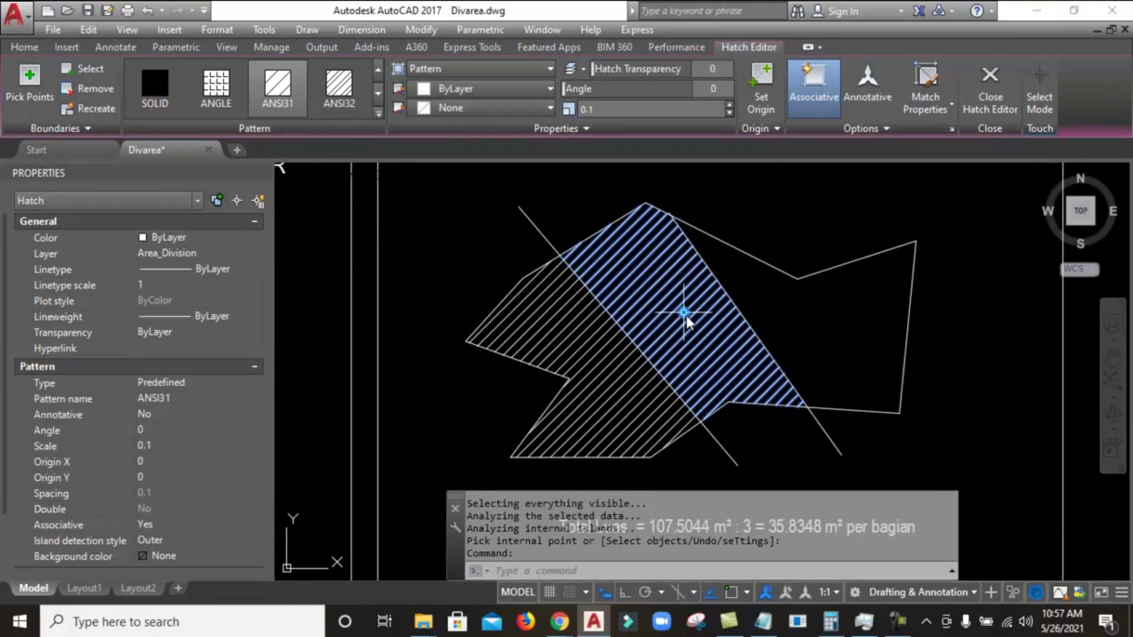
{"action": "scroll", "coordinate": [139, 438], "scroll_direction": "down", "scroll_amount": 2}
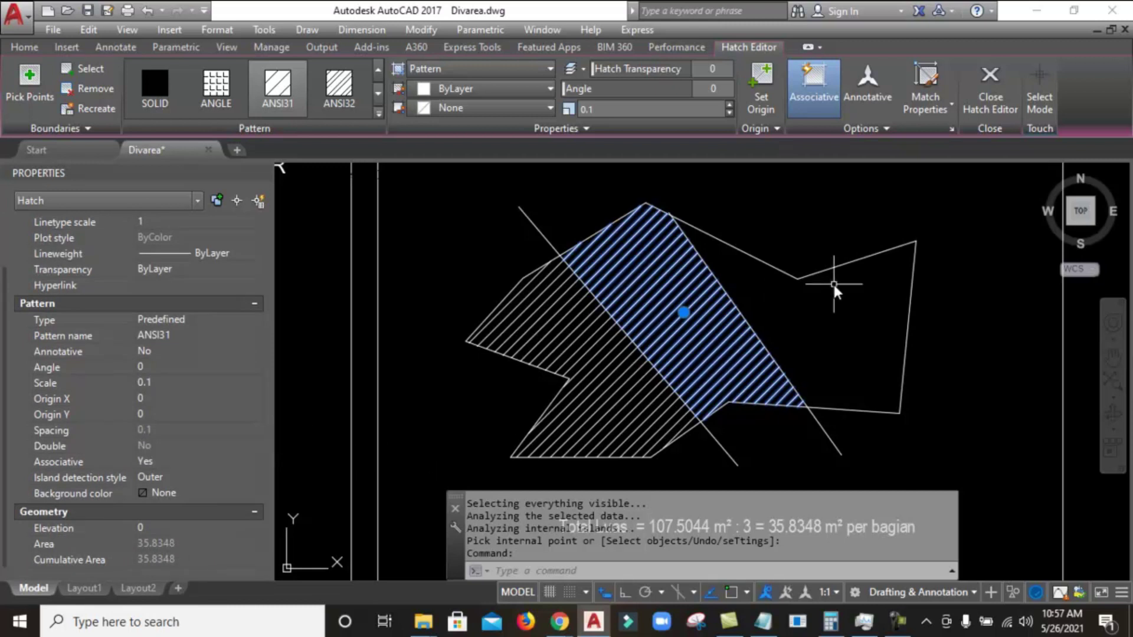
{"action": "key", "text": "Escape"}
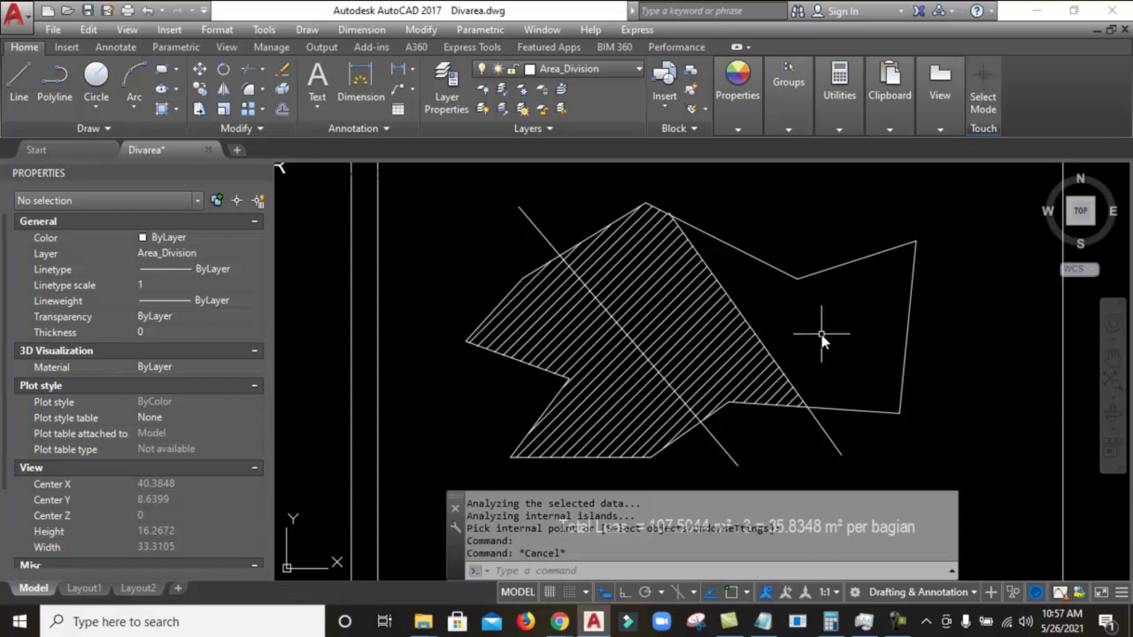
{"action": "type", "text": "h"}
{"action": "key", "text": "Return"}
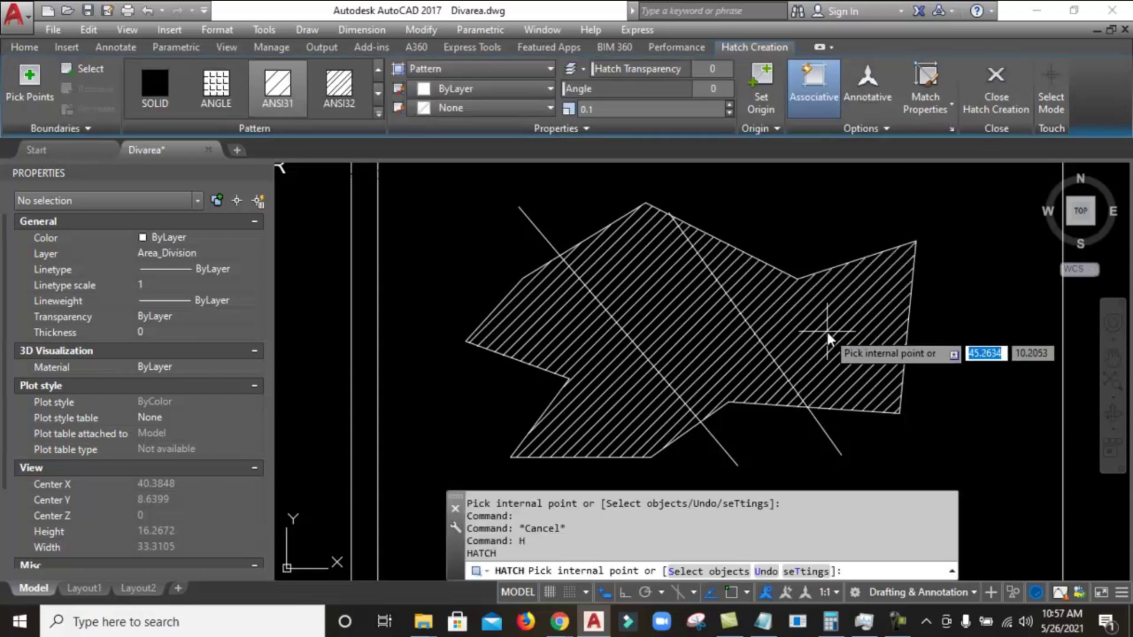
Hatch the right part of the polygon and verify its area of 35.8348
{"action": "left_click", "coordinate": [827, 331]}
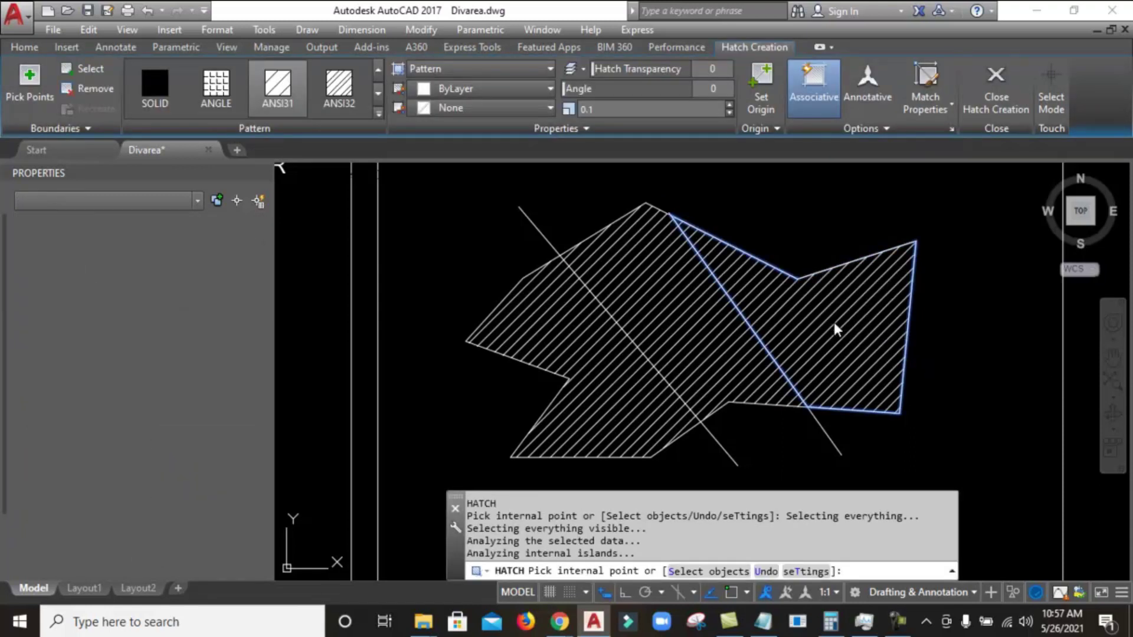
{"action": "key", "text": "Return"}
{"action": "left_click", "coordinate": [833, 320]}
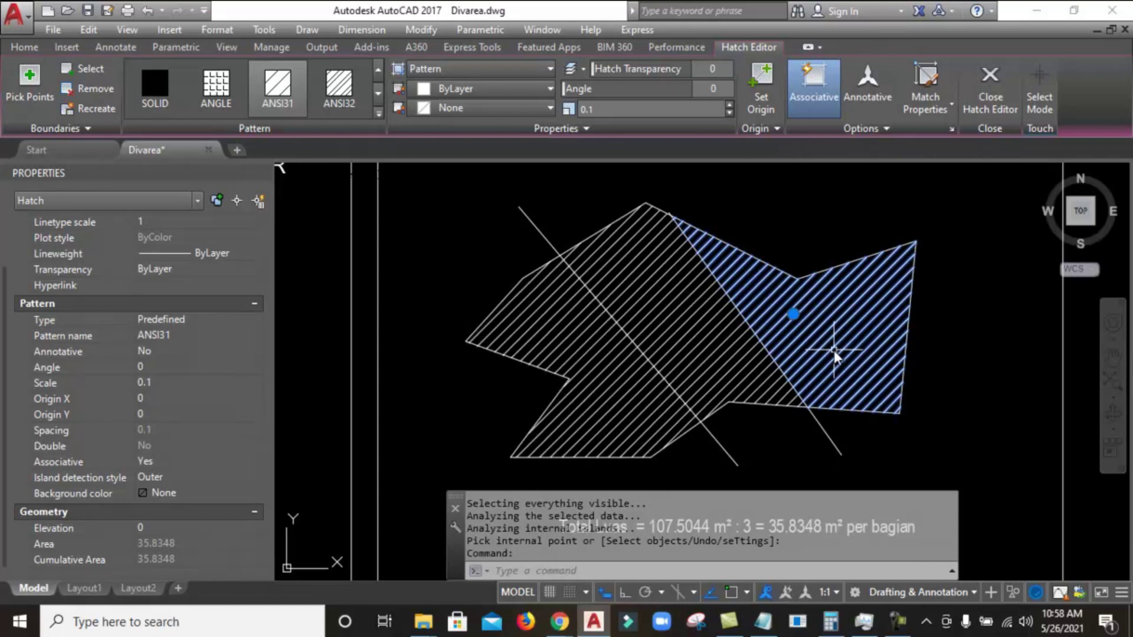
{"action": "scroll", "coordinate": [849, 321], "scroll_direction": "down", "scroll_amount": 2}
{"action": "scroll", "coordinate": [770, 351], "scroll_direction": "up", "scroll_amount": 2}
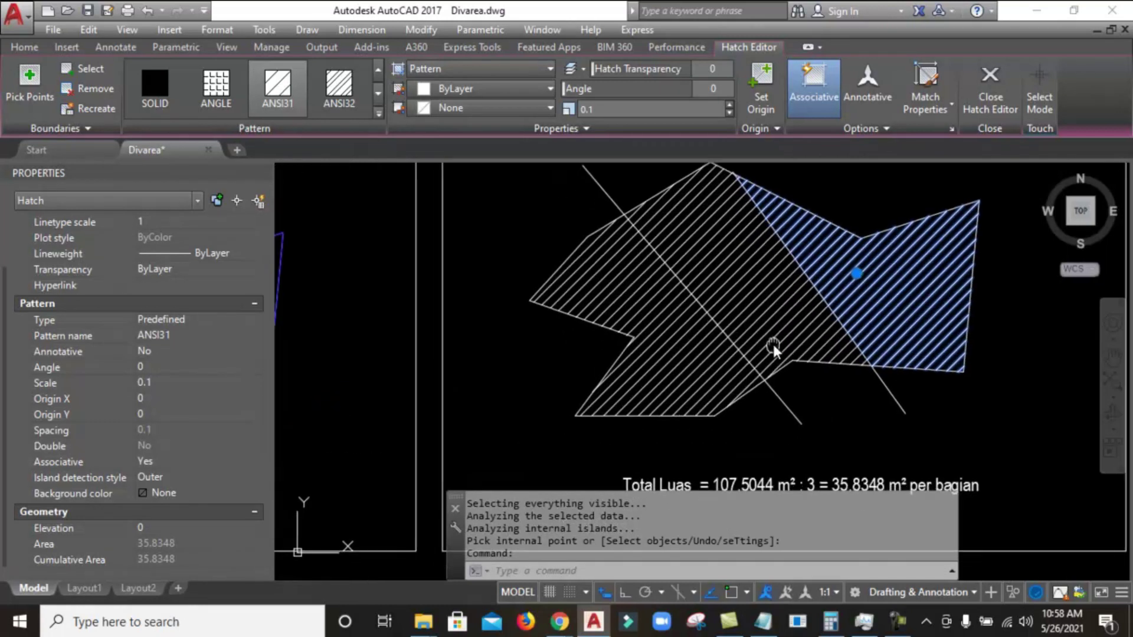
{"action": "scroll", "coordinate": [770, 353], "scroll_direction": "down", "scroll_amount": 2}
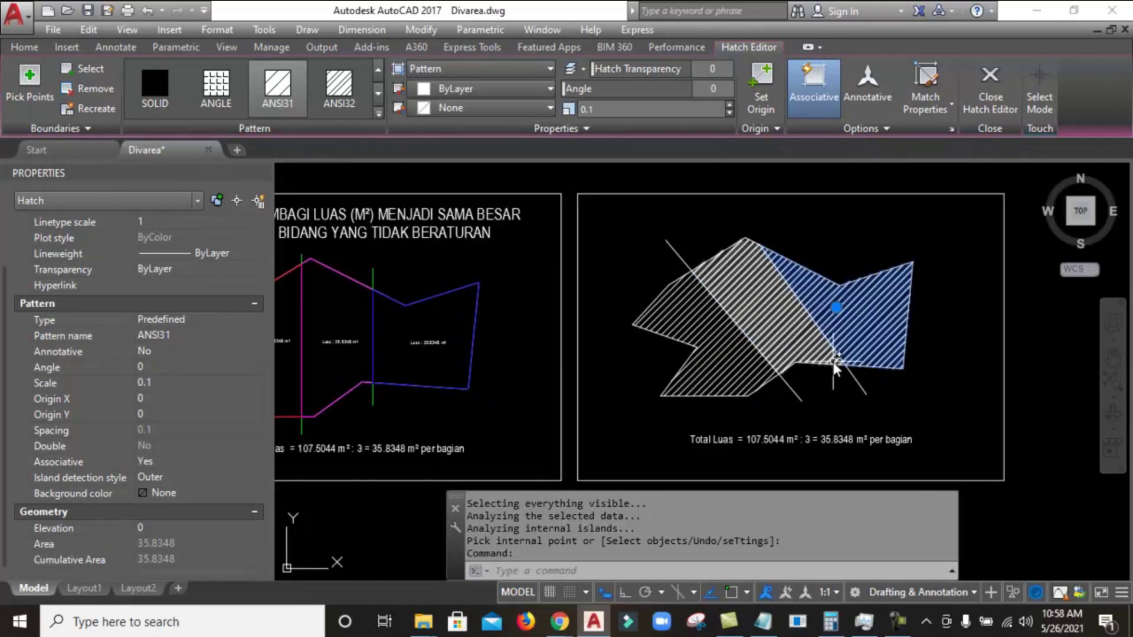
{"action": "key", "text": "Escape"}
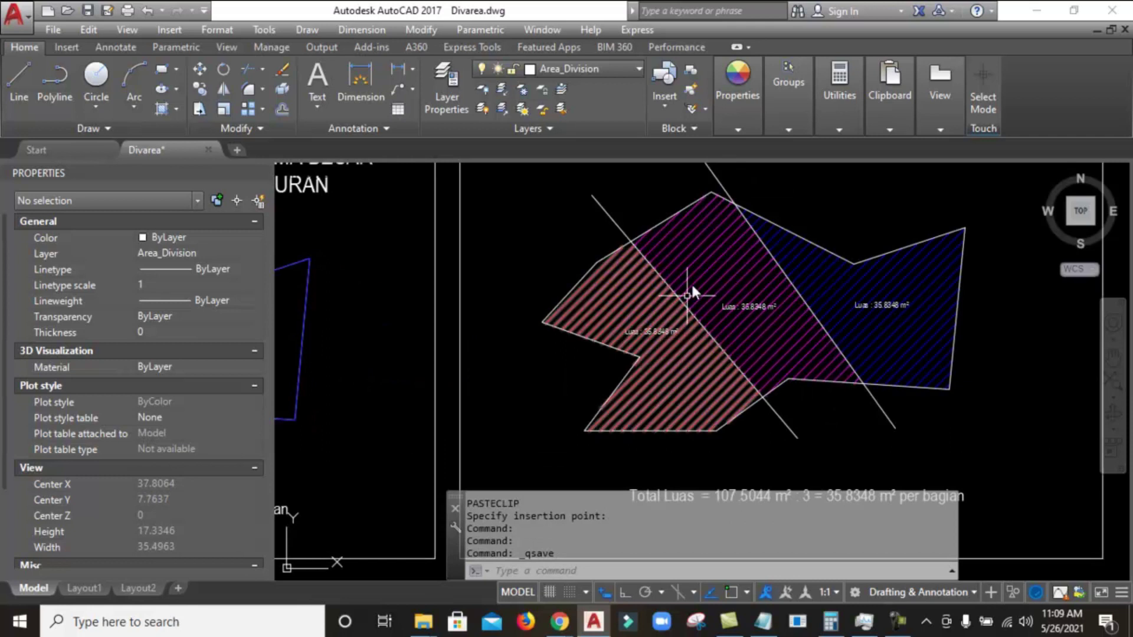
Start TRIM with the polygon crossing-selected as cutting edges
{"action": "type", "text": "TR"}
{"action": "key", "text": "Return"}
{"action": "left_click", "coordinate": [984, 449]}
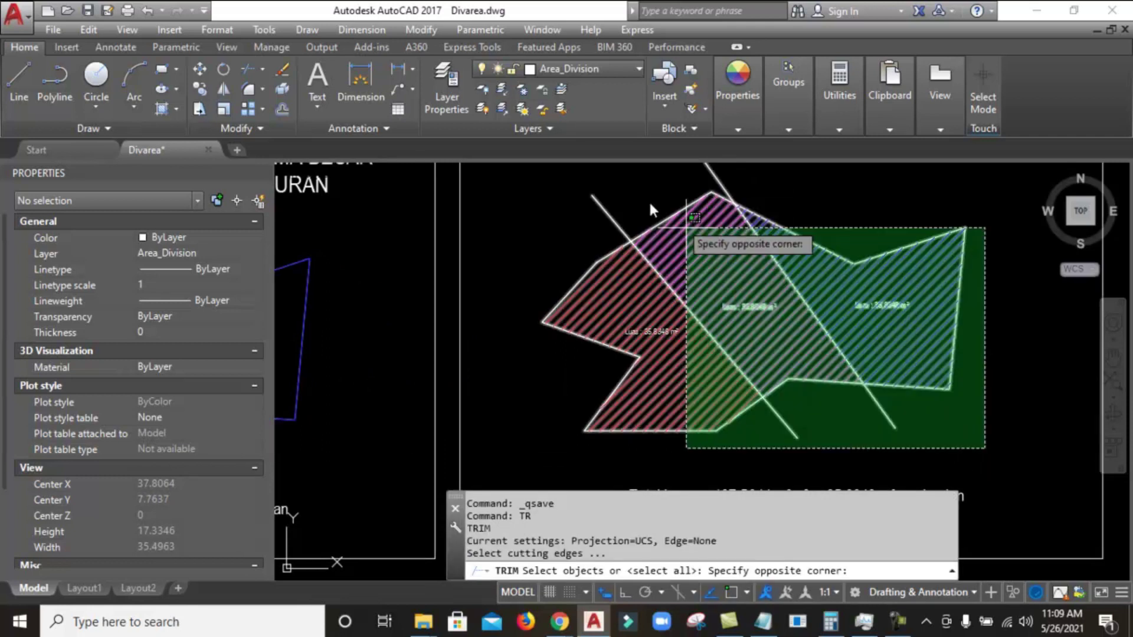
{"action": "left_click", "coordinate": [649, 206]}
{"action": "key", "text": "Return"}
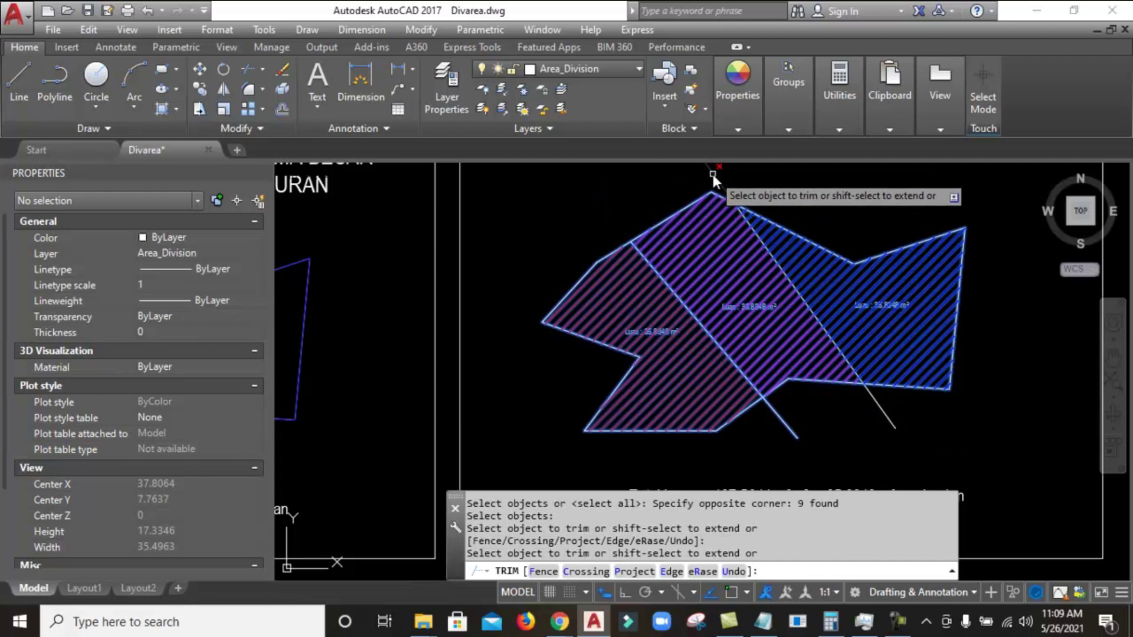
Trim the line ends above the top vertex and below the lower edge, then save
{"action": "left_click", "coordinate": [711, 172]}
{"action": "left_click", "coordinate": [776, 416]}
{"action": "left_click", "coordinate": [882, 406]}
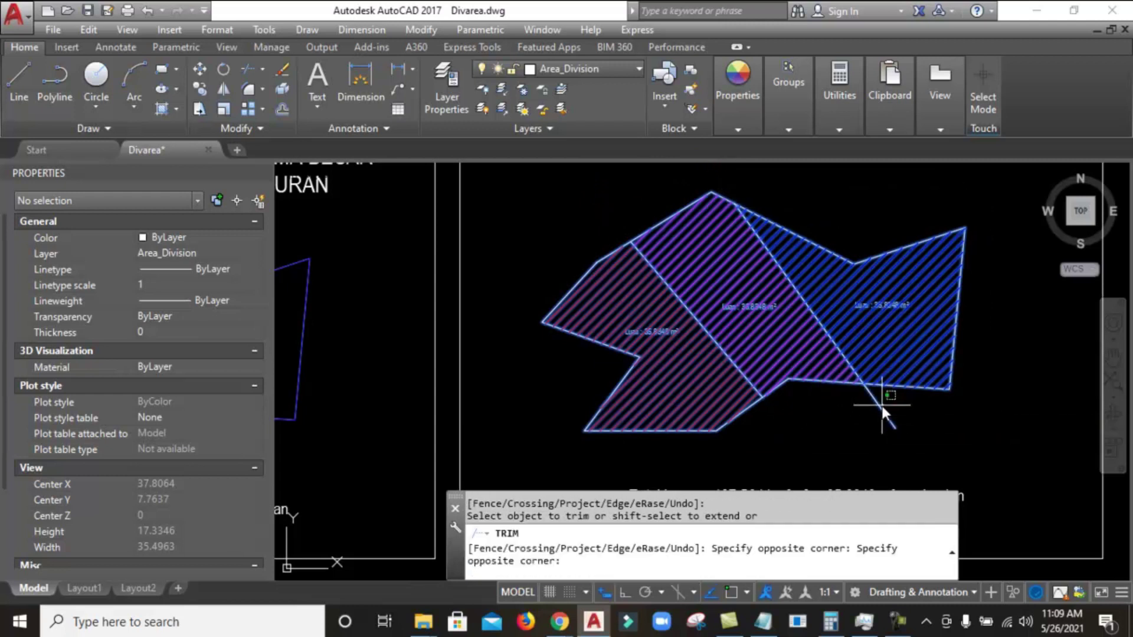
{"action": "scroll", "coordinate": [791, 310], "scroll_direction": "up", "scroll_amount": 3}
{"action": "scroll", "coordinate": [624, 297], "scroll_direction": "down", "scroll_amount": 5}
{"action": "key", "text": "Return"}
{"action": "key", "text": "ctrl+s"}
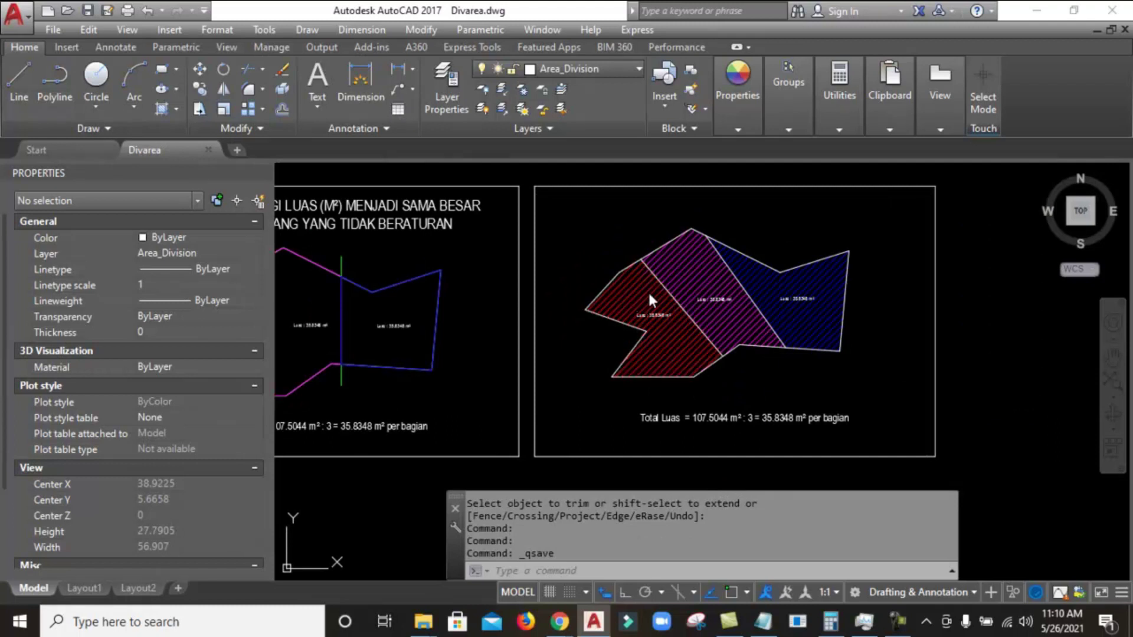
{"action": "key", "text": "ctrl+s"}
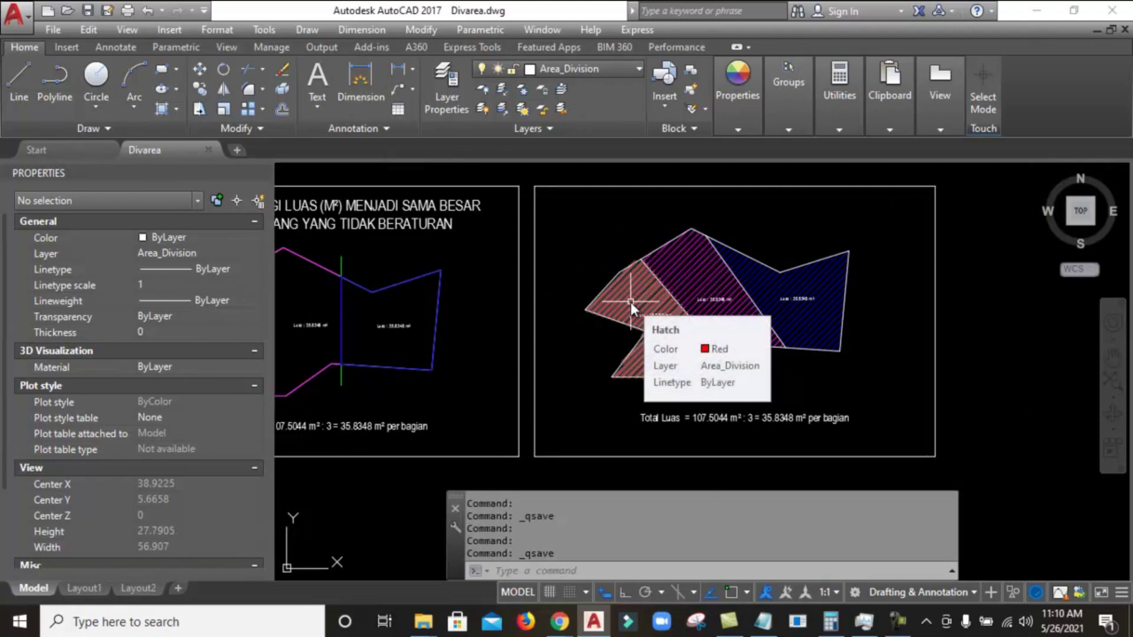